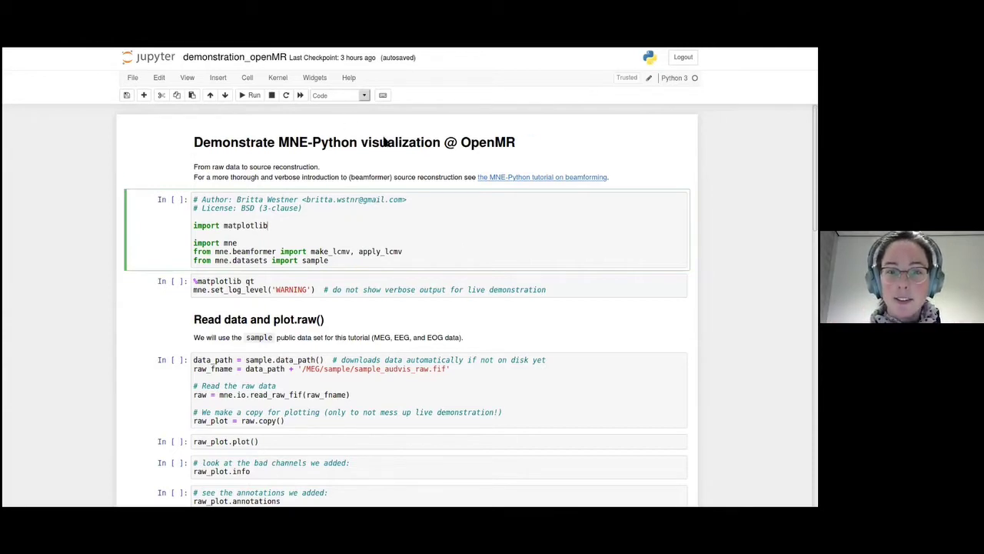
Run the package import cell and the cell that sets the Qt plotting backend and the MNE log level to WARNING.
click(342, 145)
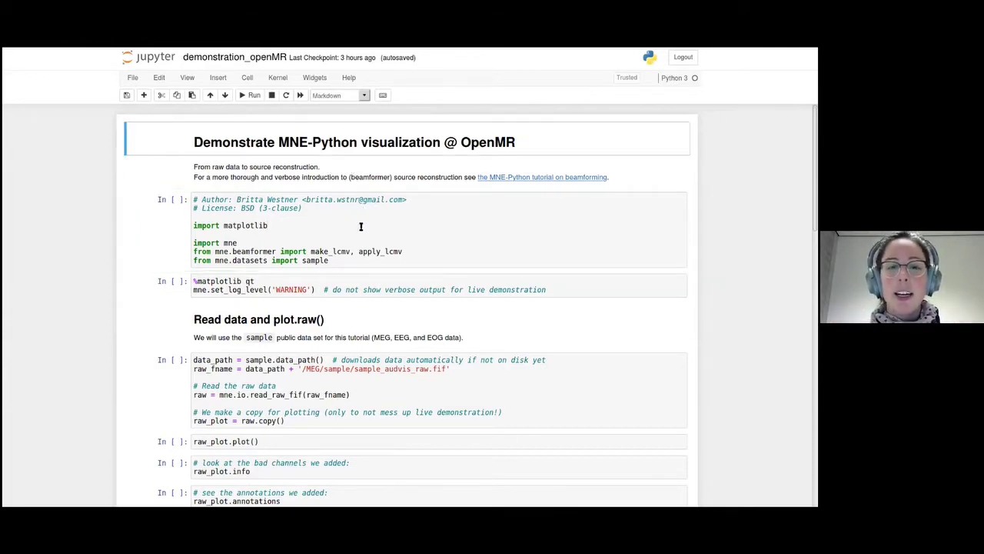
click(484, 246)
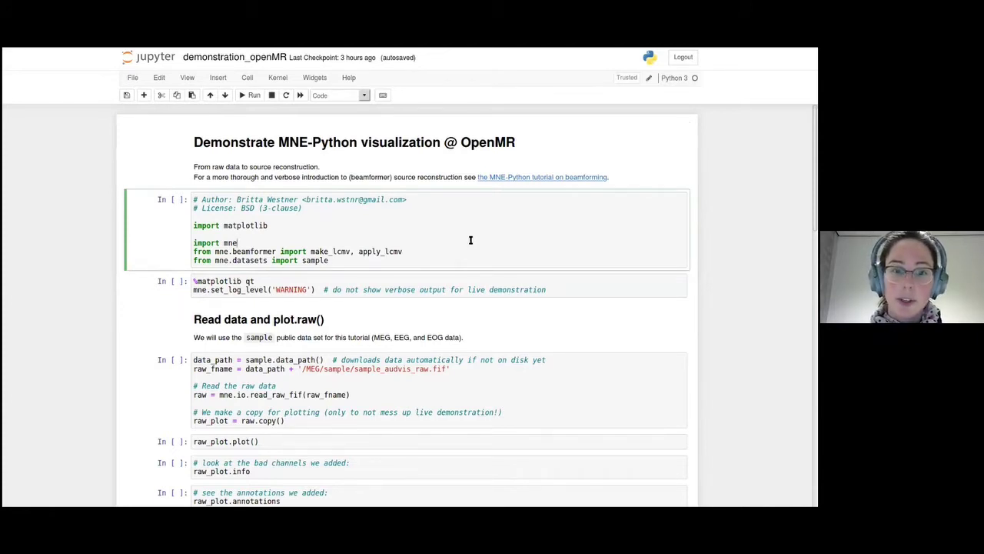
key(shift+Return)
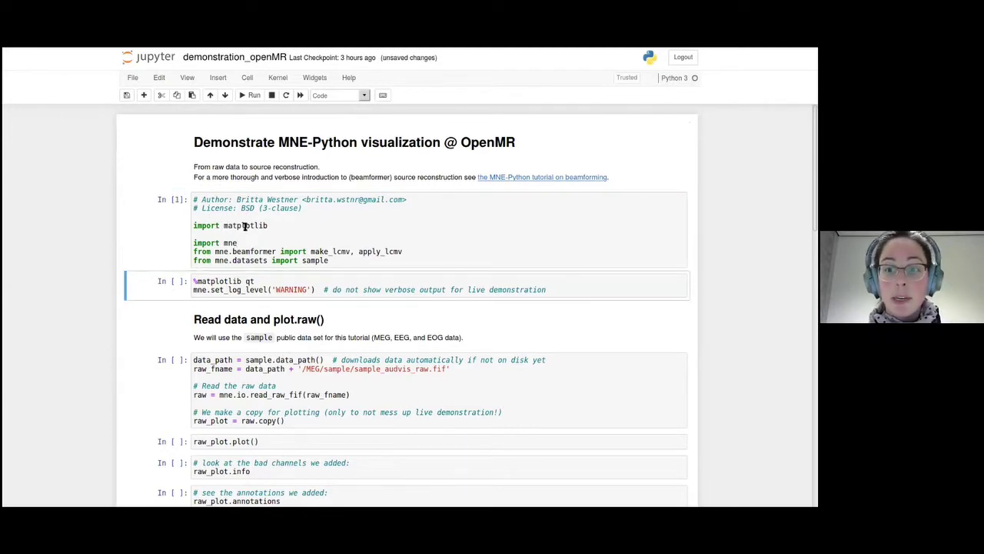
click(363, 292)
key(shift+Return)
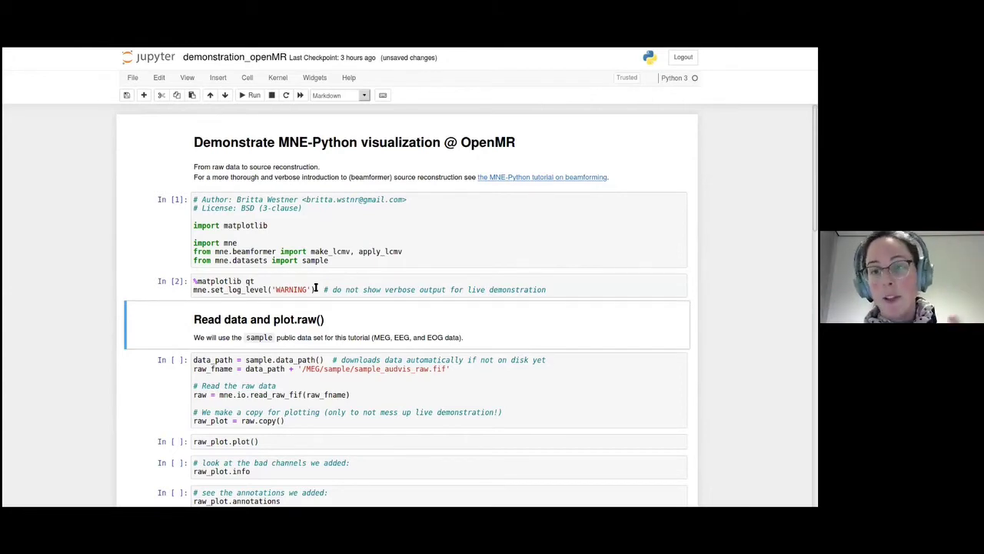
Run the cell that reads the sample_audvis_raw.fif recording and copies it into raw_plot, and highlight its data path parts.
scroll(306, 348, down, 1)
scroll(306, 348, down, 5)
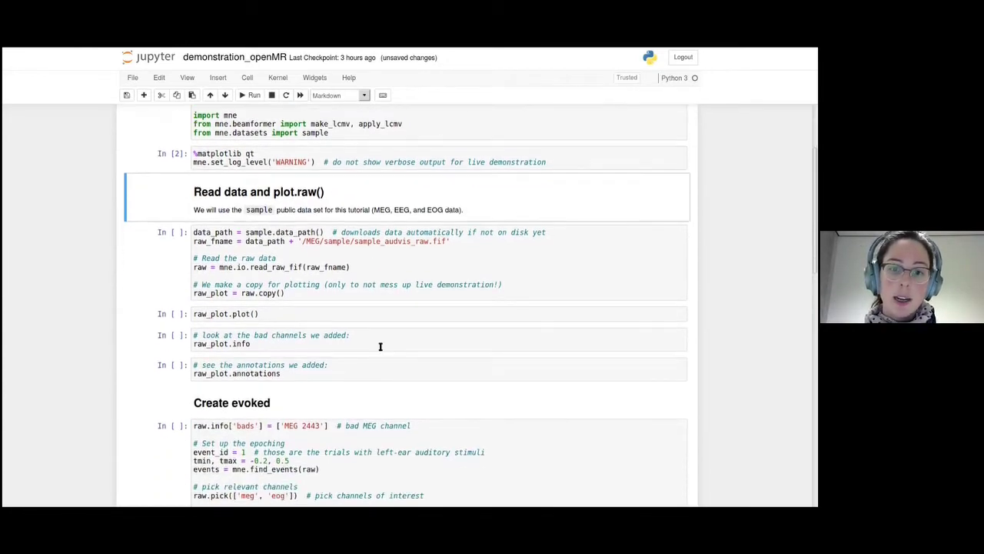
click(486, 273)
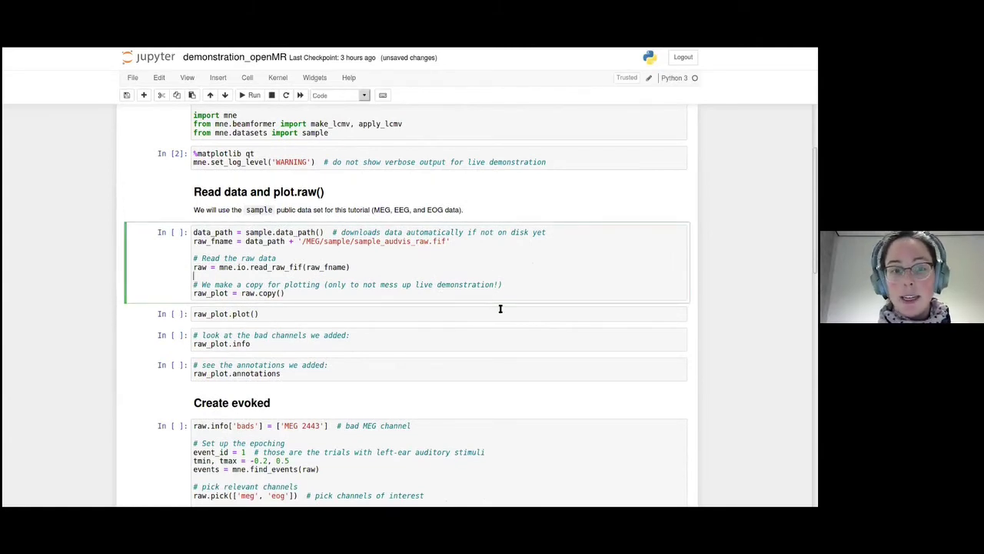
key(shift+Return)
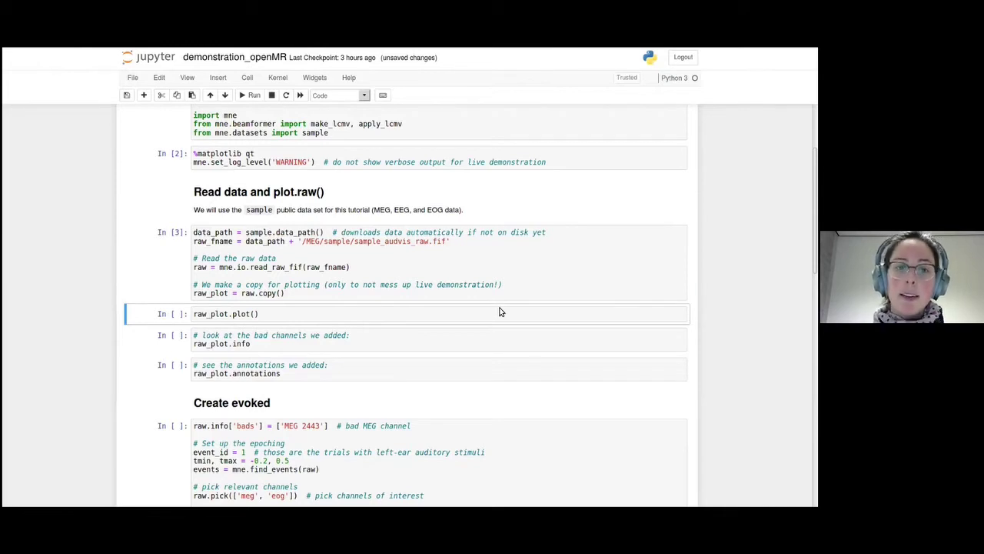
drag(247, 231, 325, 232)
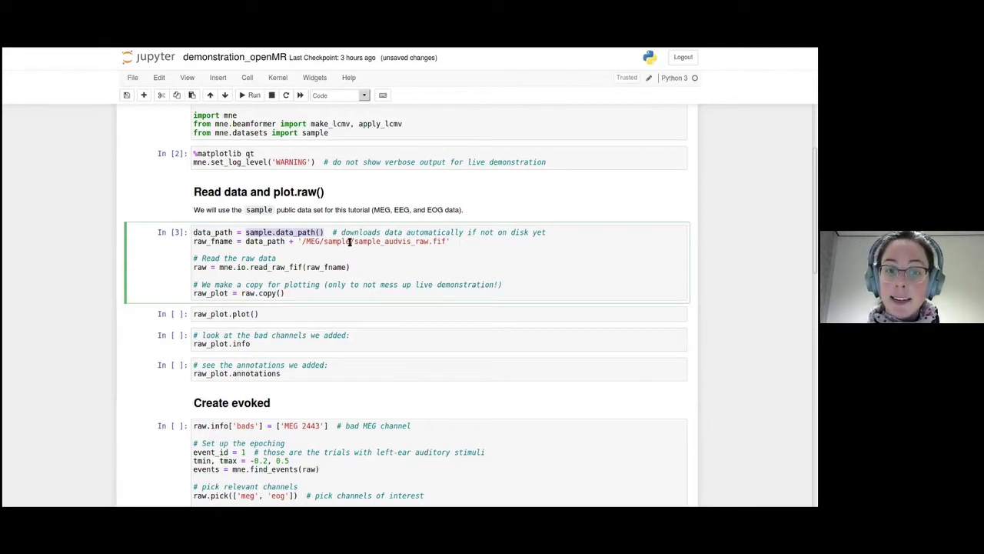
drag(355, 242, 382, 243)
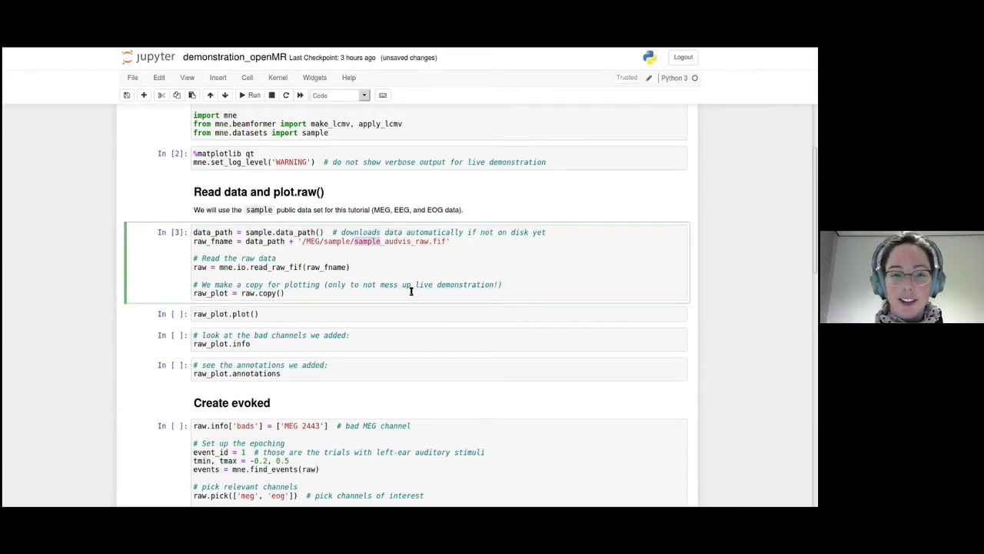
Run the raw_plot.plot() cell to open the raw recording in the interactive data browser.
click(279, 312)
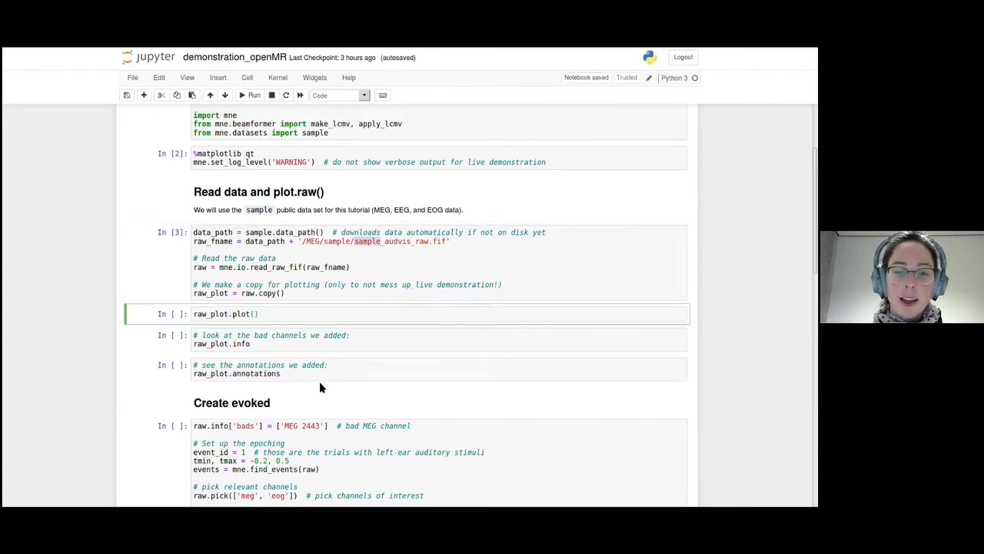
scroll(373, 303, down, 1)
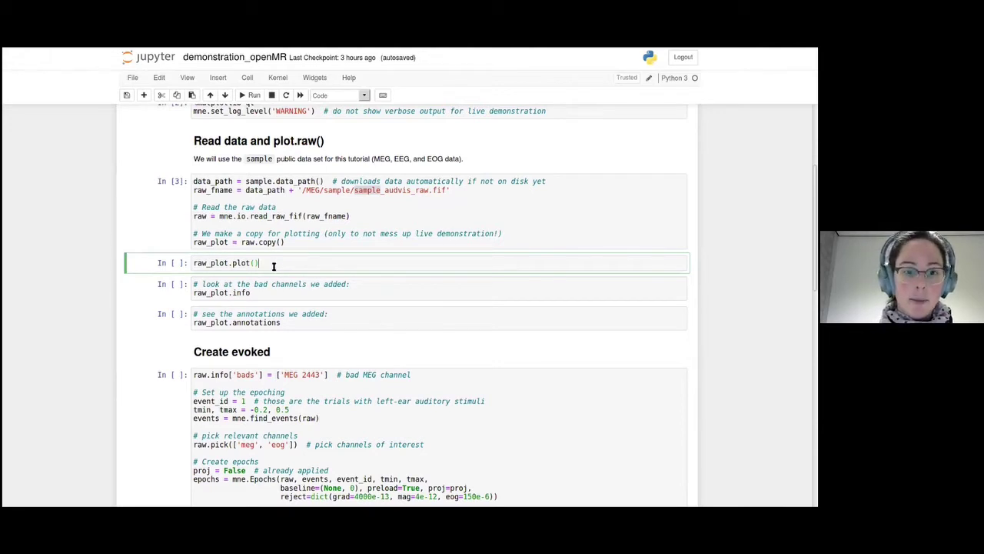
double_click(239, 263)
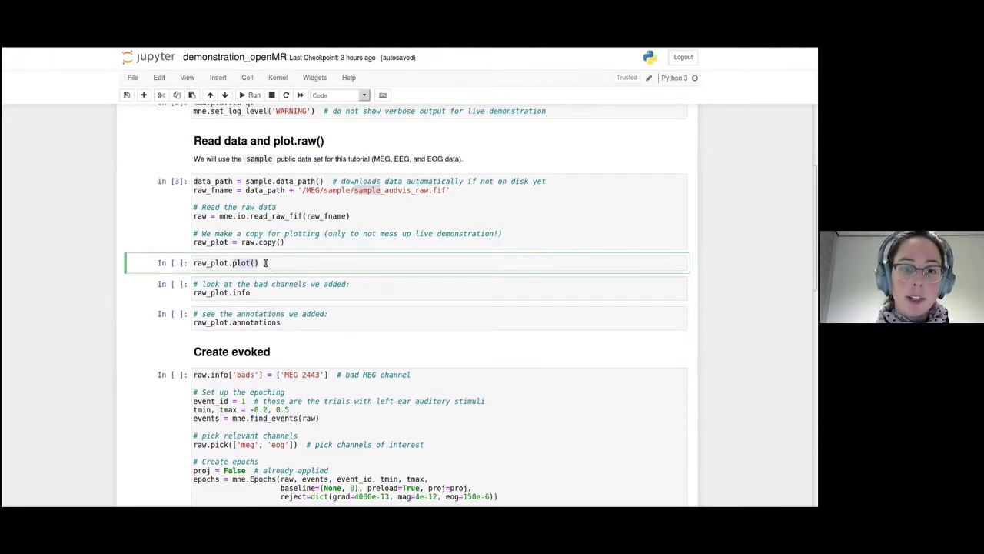
click(266, 262)
key(shift+Return)
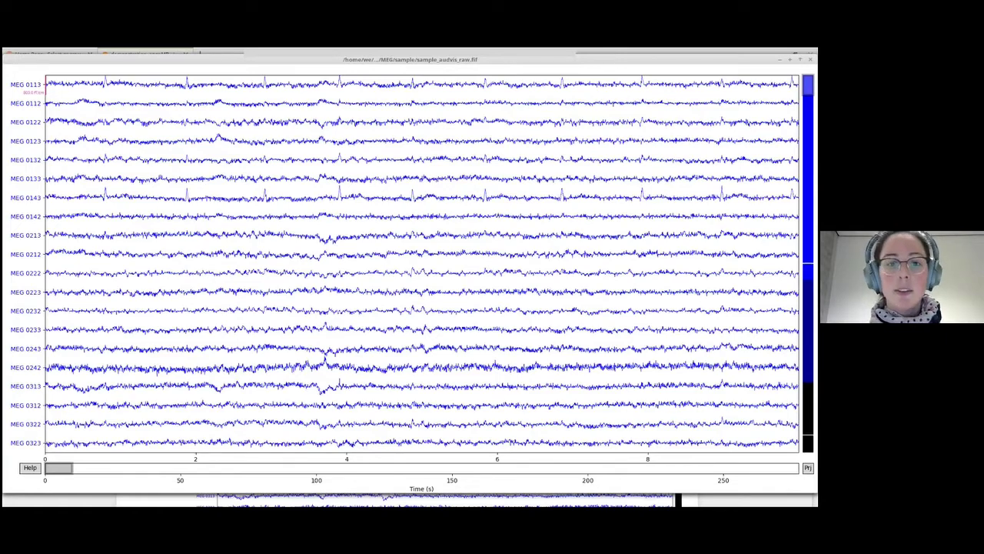
Page through the raw MEG channel traces from MEG 0333 onward to MEG 0441, checking them for bad channels.
key(Down)
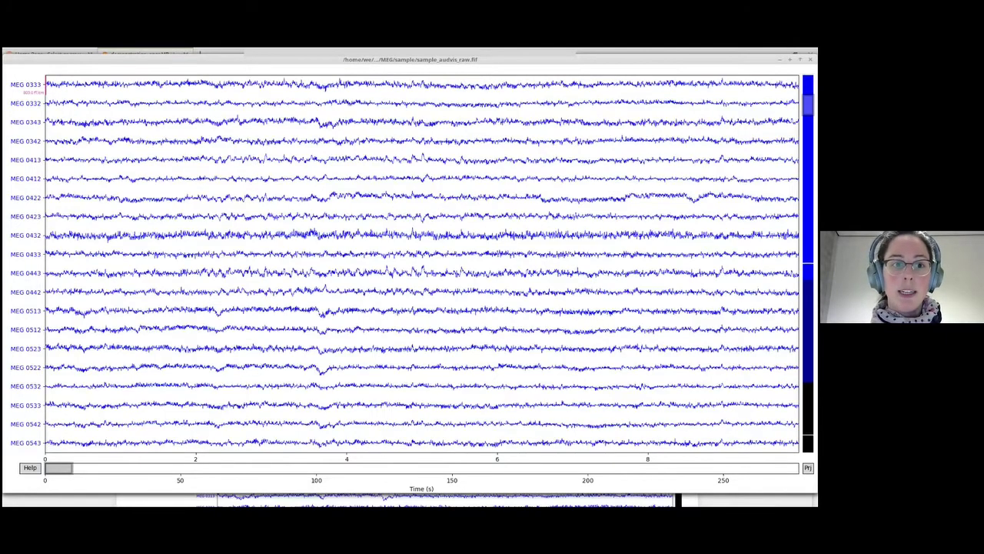
key(Down)
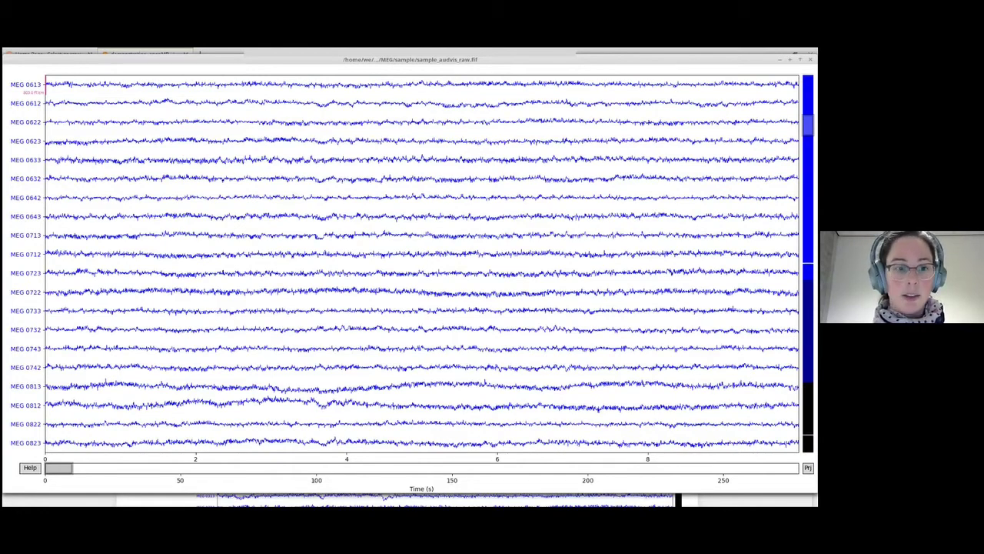
key(Down)
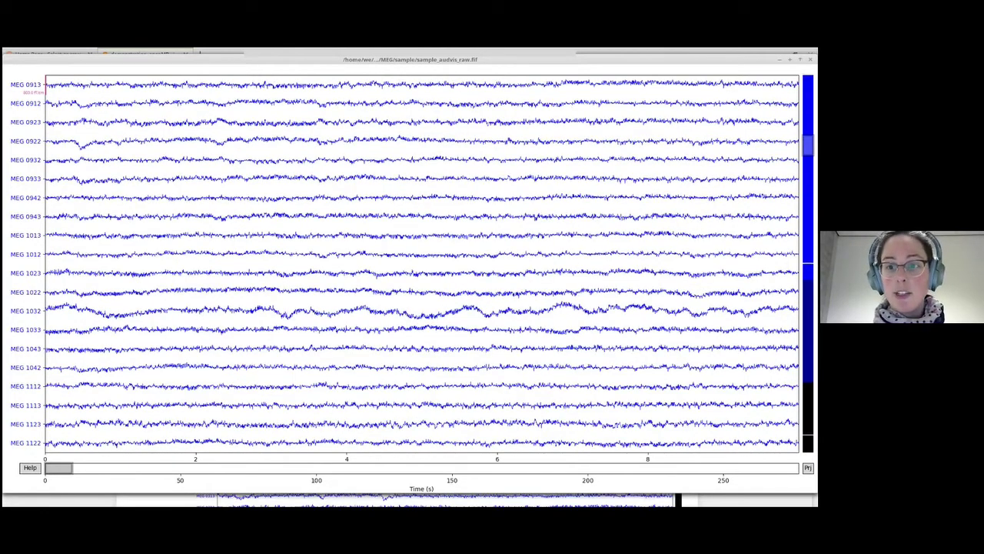
key(Down)
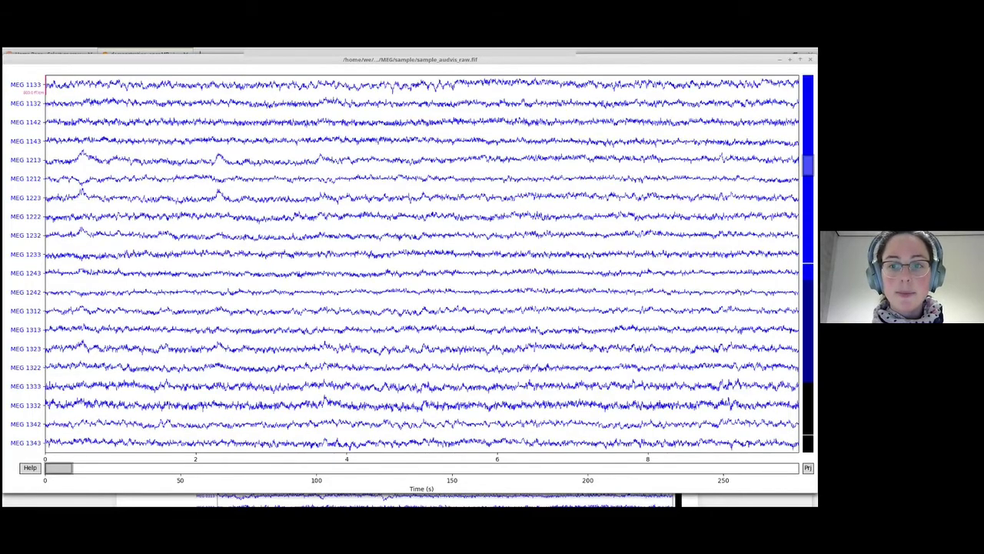
key(Down)
key(Down)
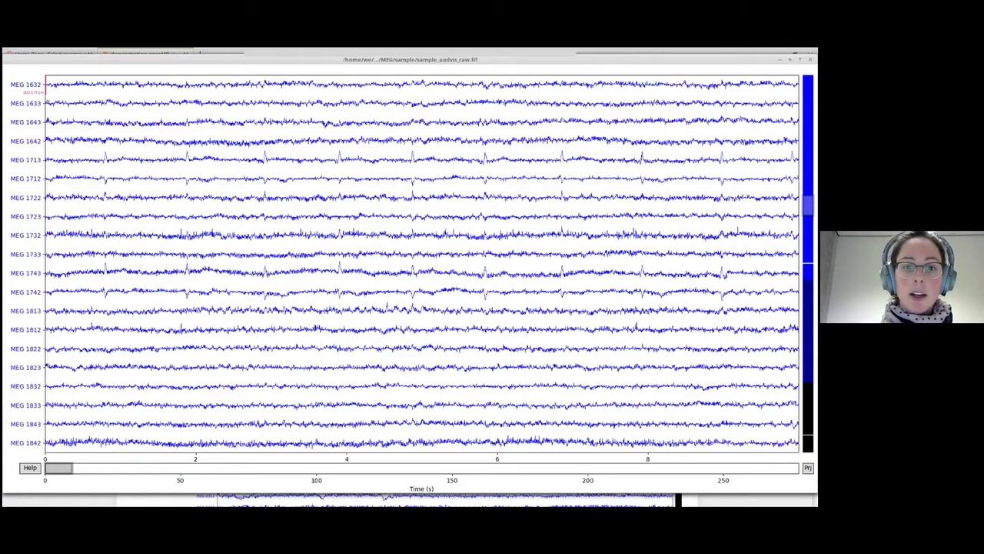
key(Page_Down)
key(Page_Down)
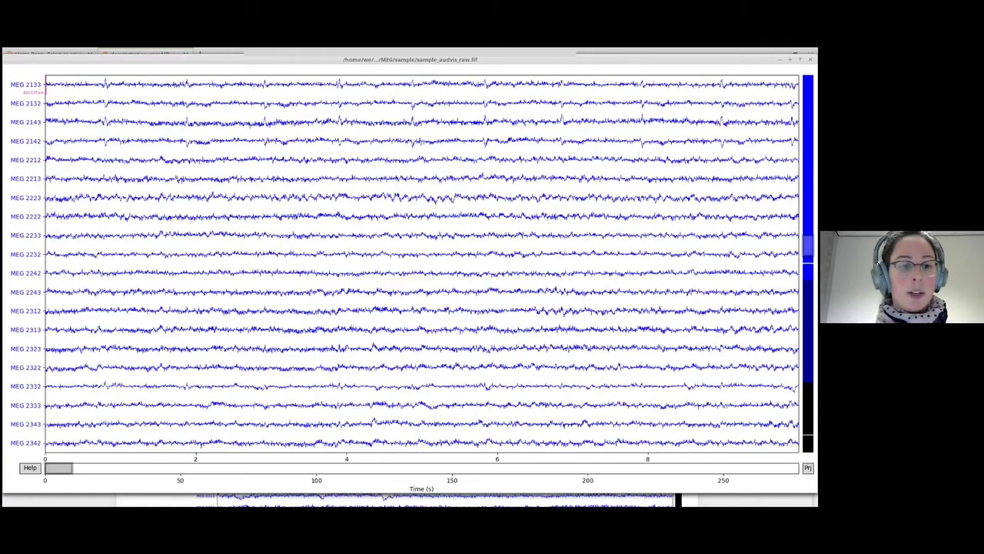
key(Page_Down)
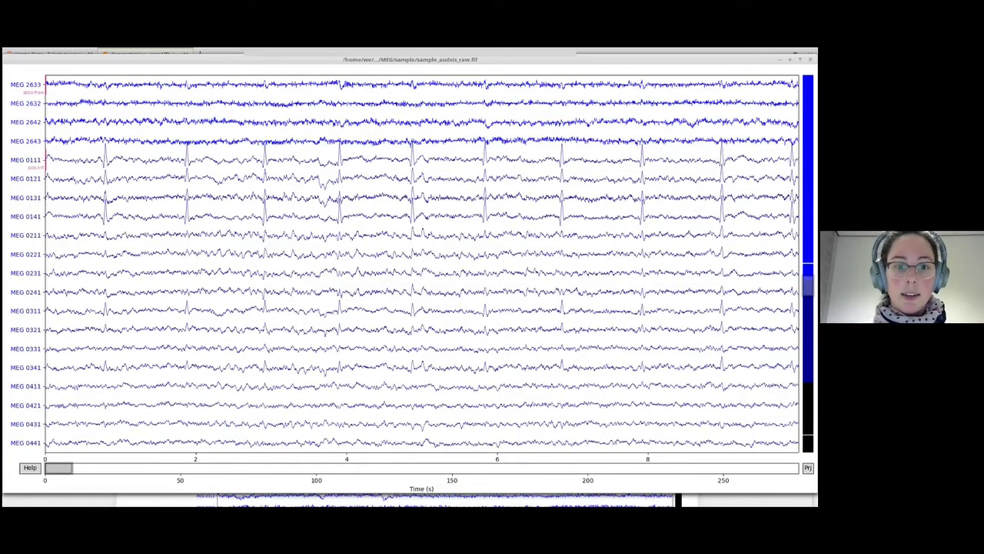
key(Up)
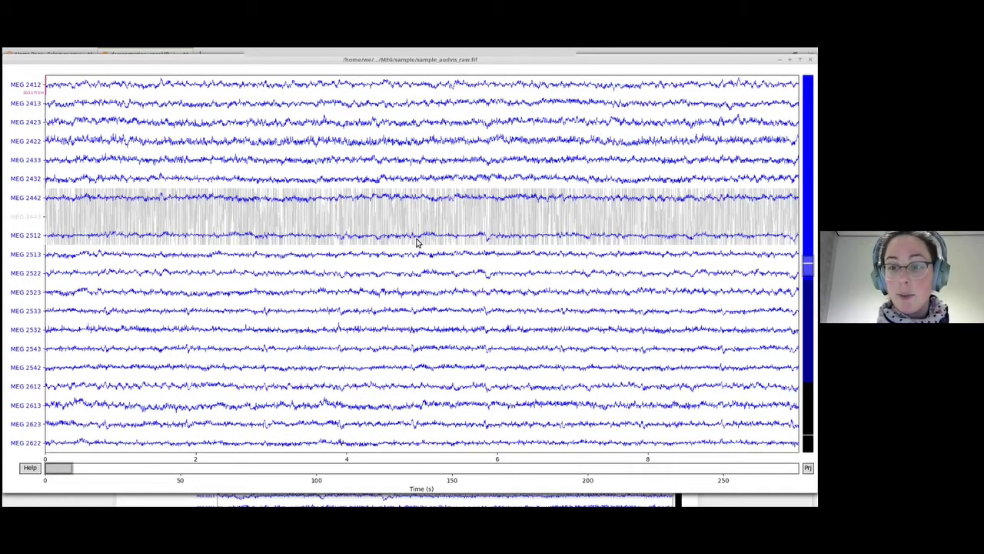
key(Down)
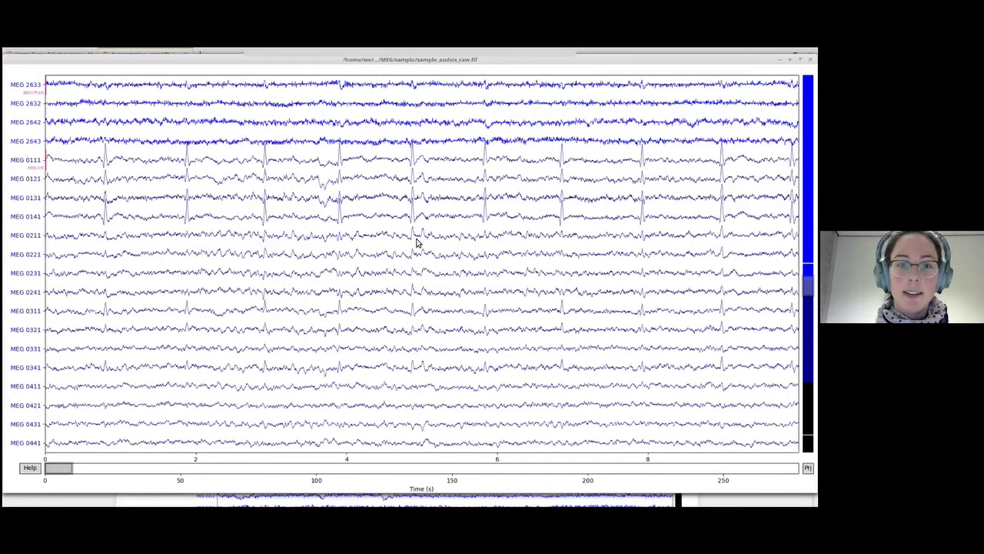
Mark channels MEG 0141, MEG 0321 and MEG 1411 as bad in the raw data plot.
click(374, 218)
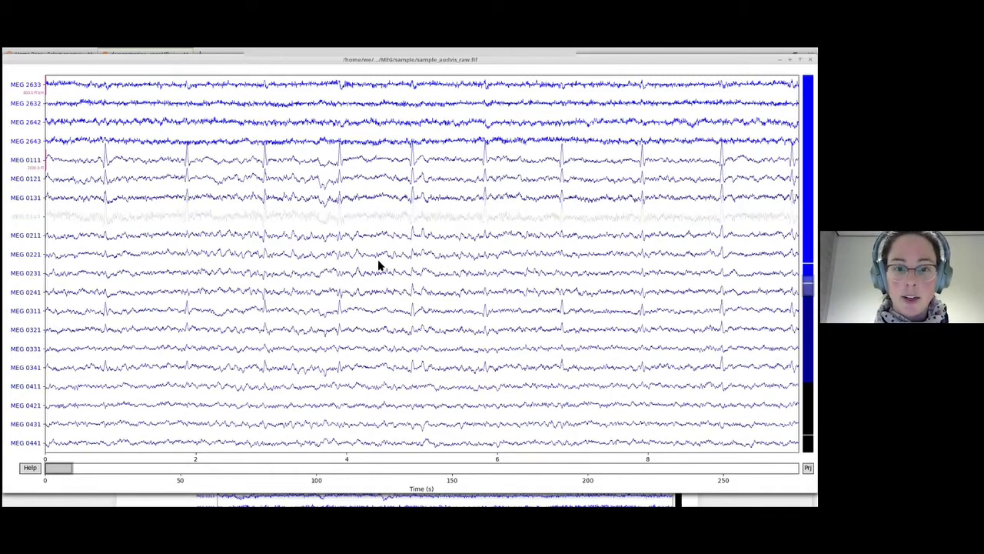
click(390, 346)
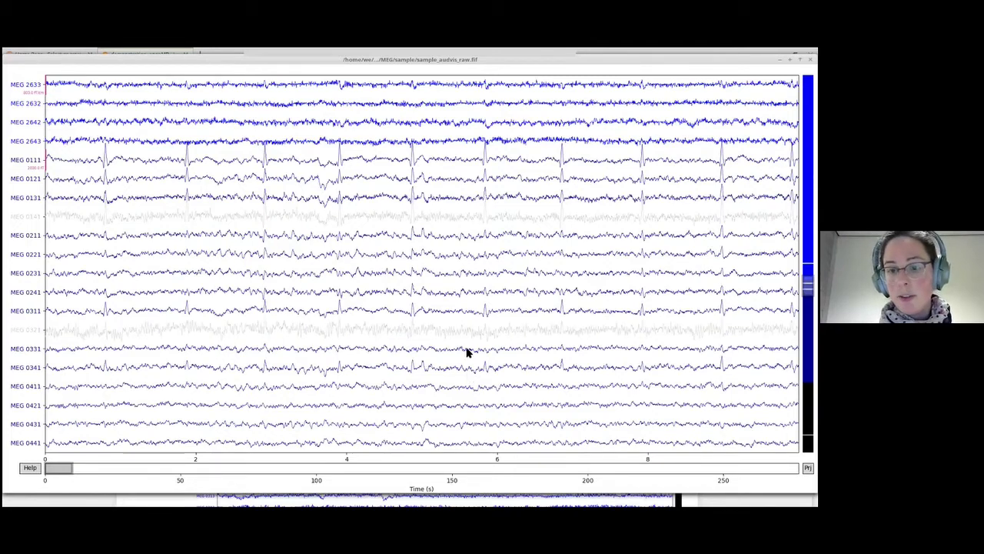
scroll(466, 351, down, 1)
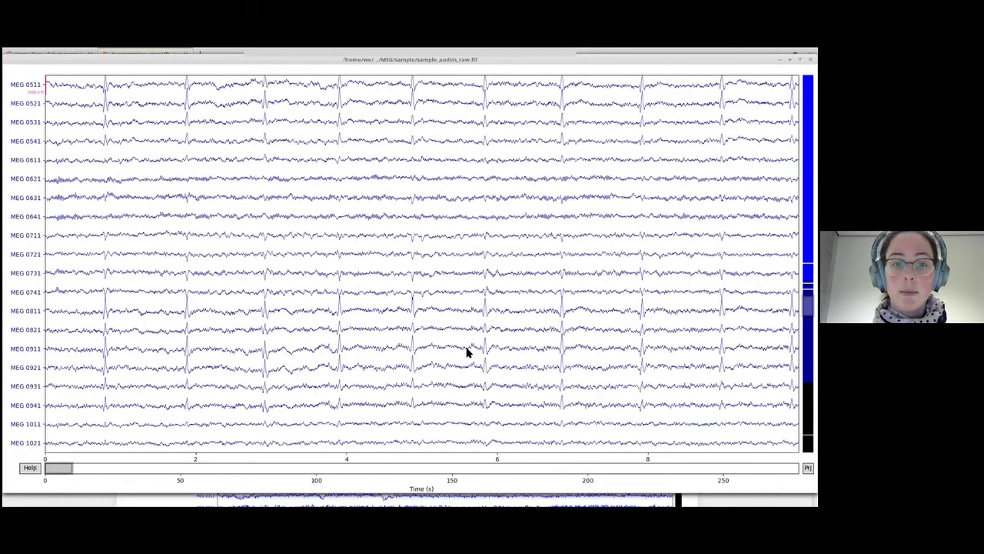
scroll(467, 352, down, 1)
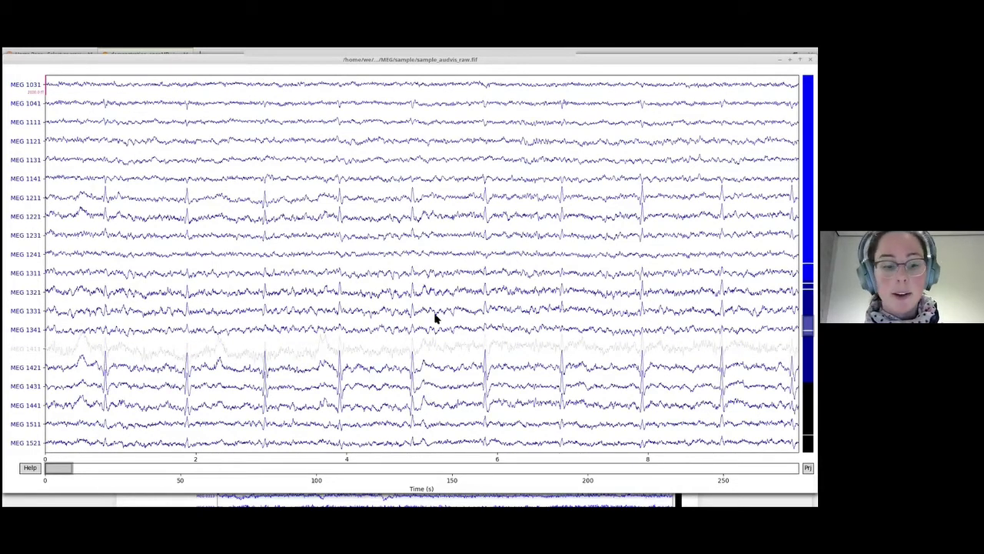
Enter annotation mode and add a new annotation label named BAD_test.
key(a)
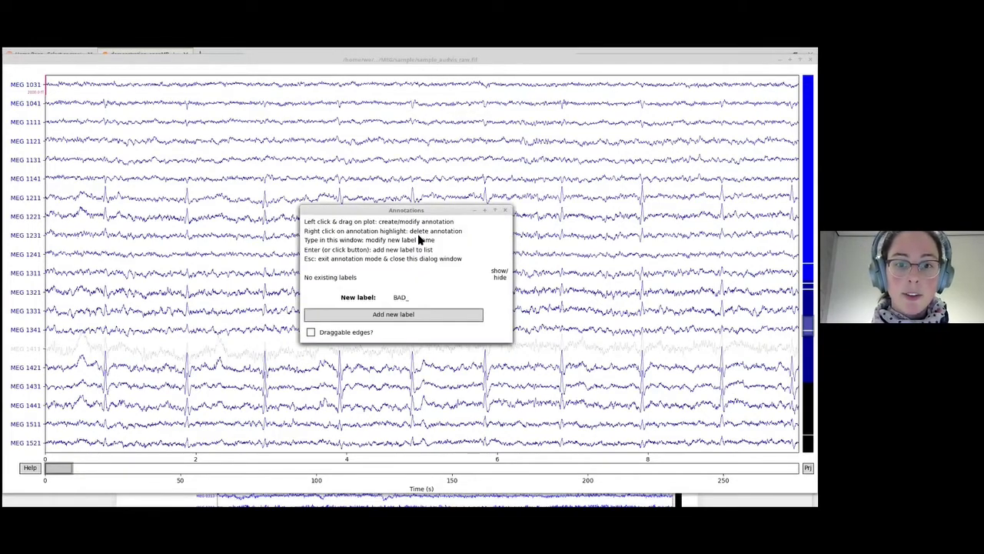
drag(418, 210, 502, 170)
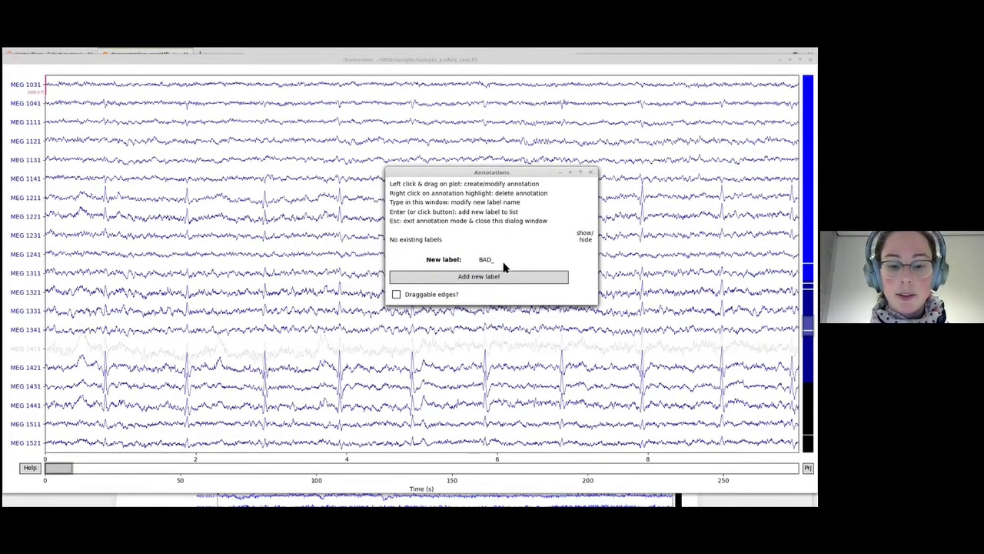
text(test)
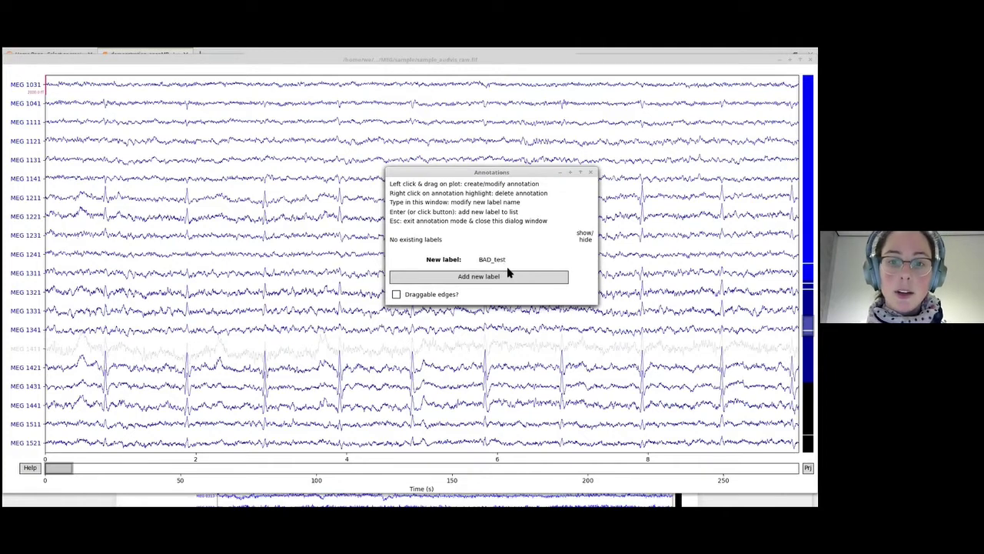
click(504, 276)
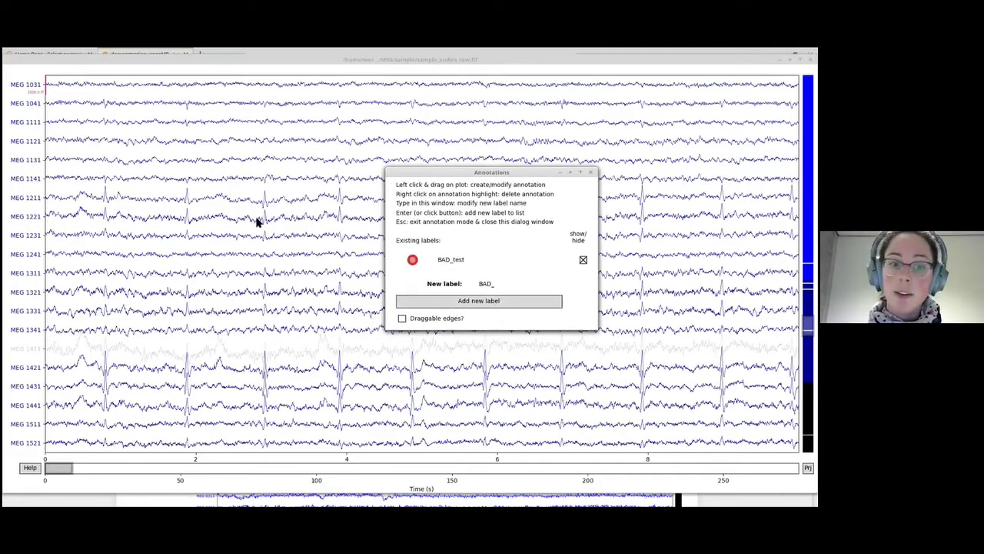
key(Escape)
Annotate four short BAD_test segments at about 3, 5, 7 and 8 seconds, and leave annotation mode.
drag(252, 203, 285, 201)
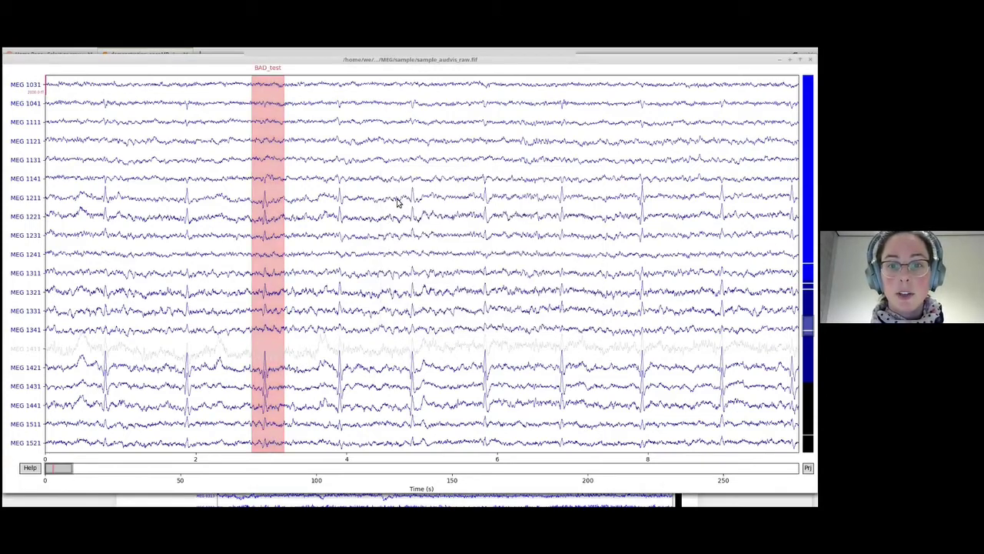
drag(397, 203, 429, 214)
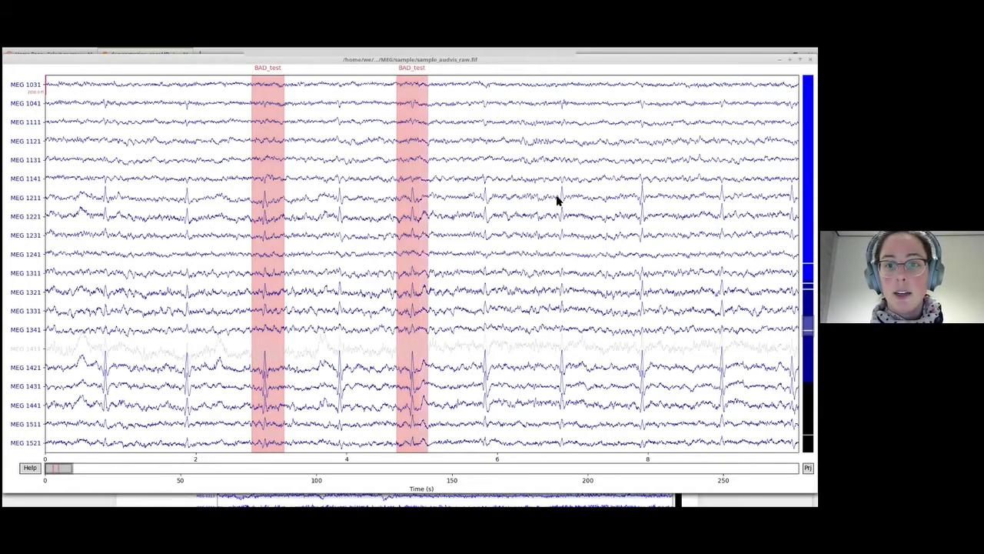
drag(557, 200, 575, 201)
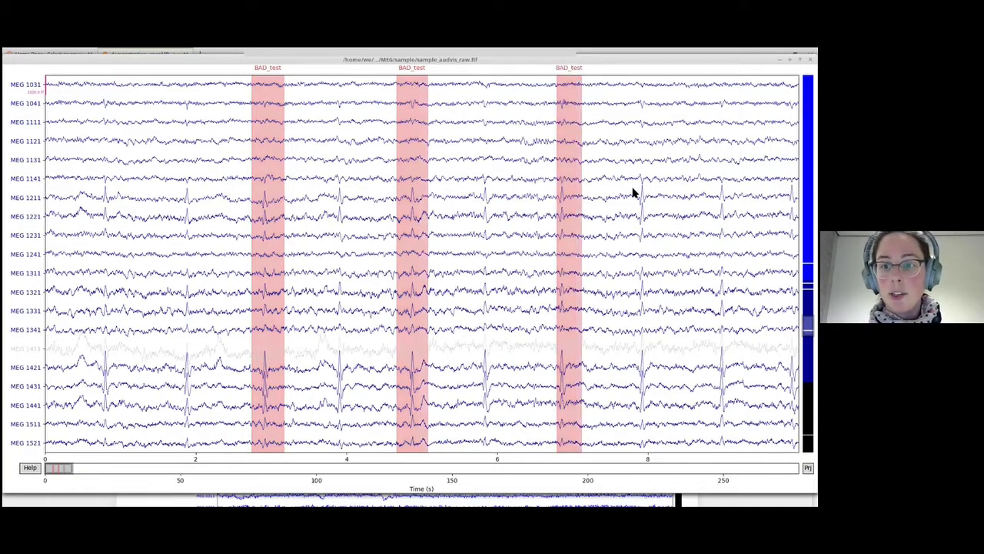
drag(635, 191, 666, 190)
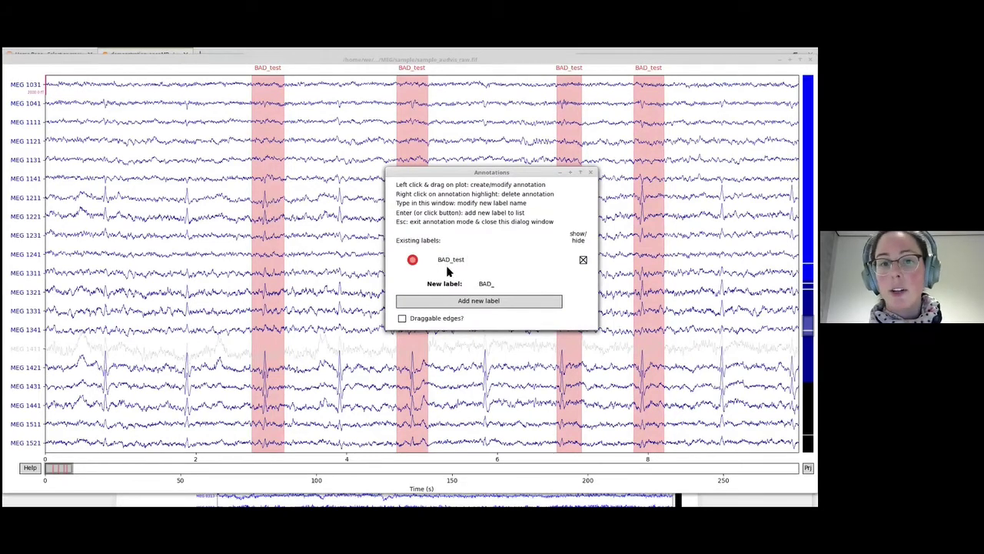
key(Escape)
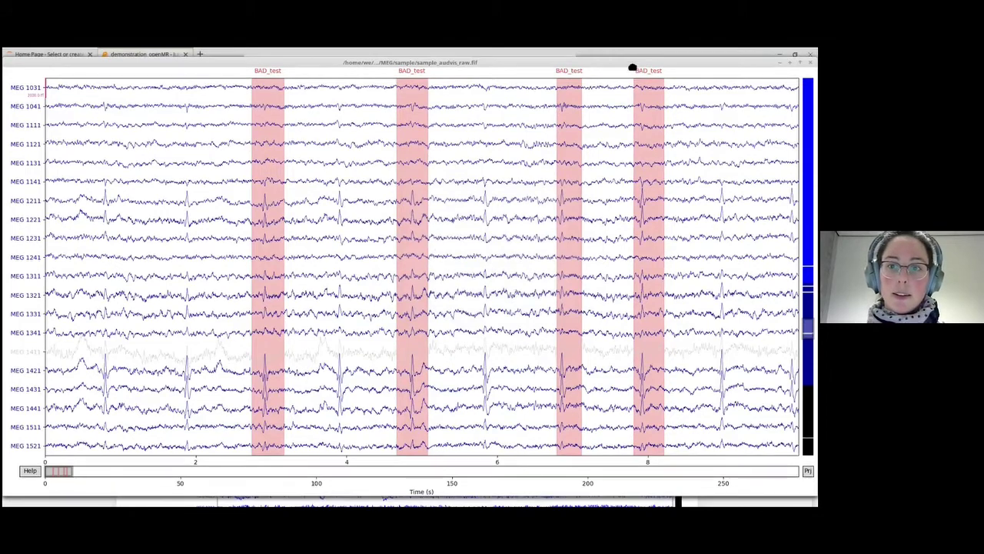
Close the raw data plot, run the raw_plot.info cell, and highlight the bad channels entry in its output.
key(Escape)
scroll(509, 326, down, 6)
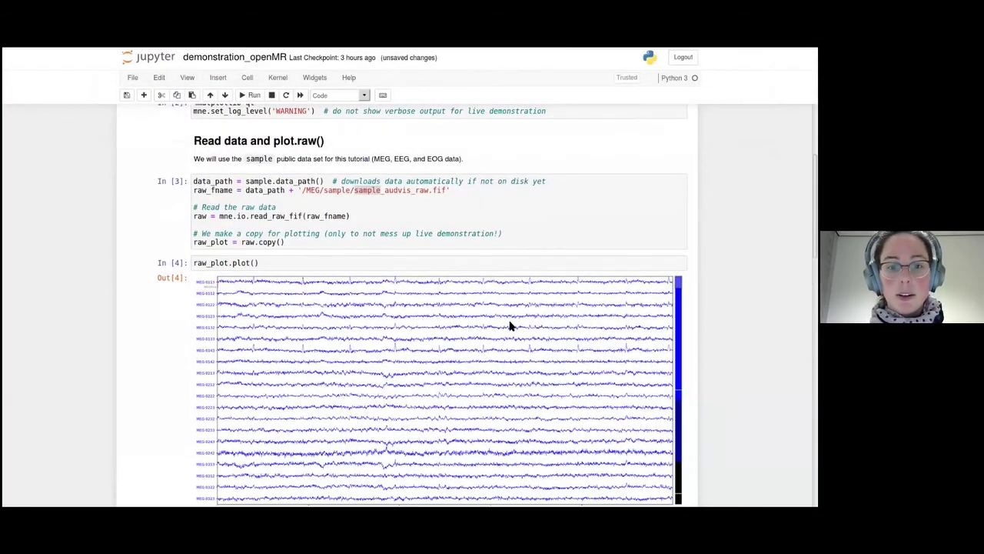
click(313, 229)
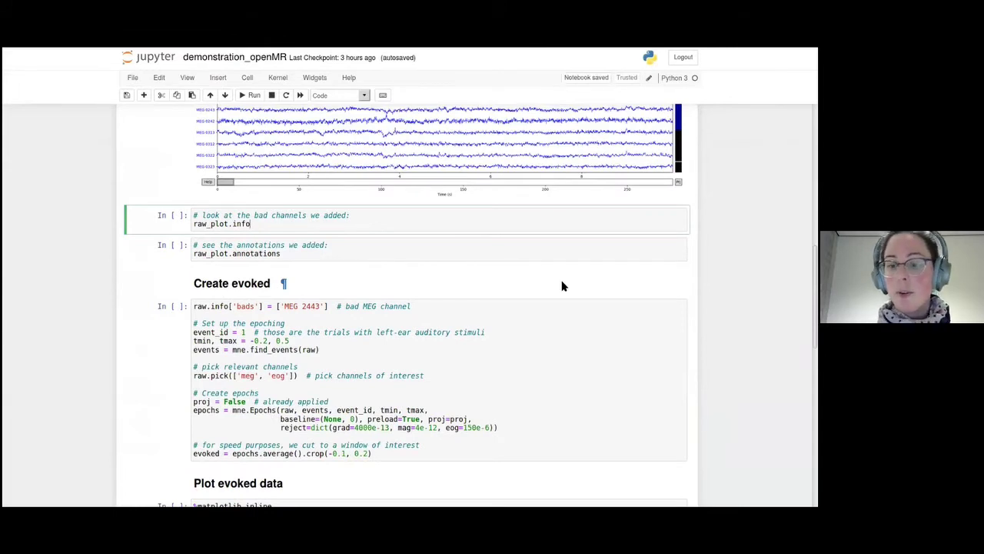
key(shift+Return)
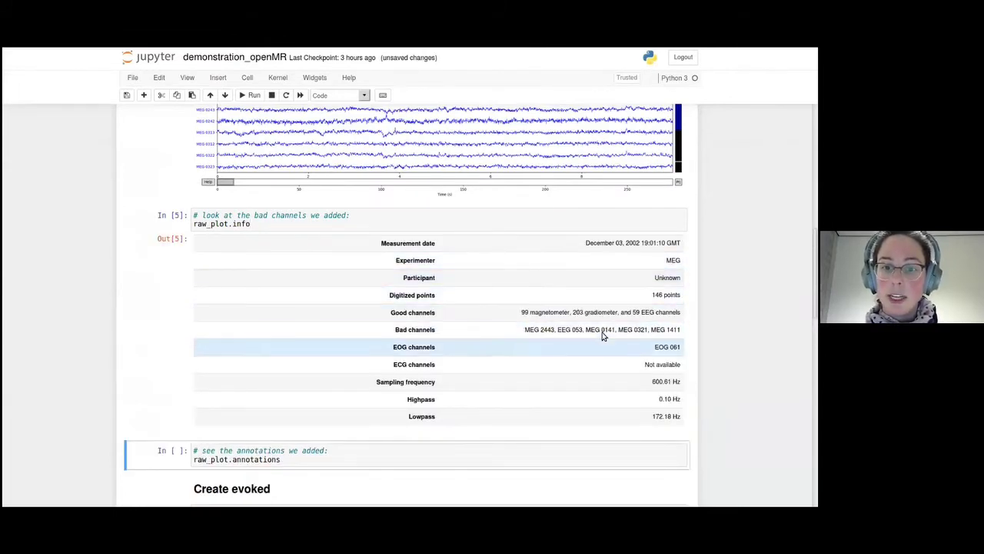
drag(525, 330, 680, 331)
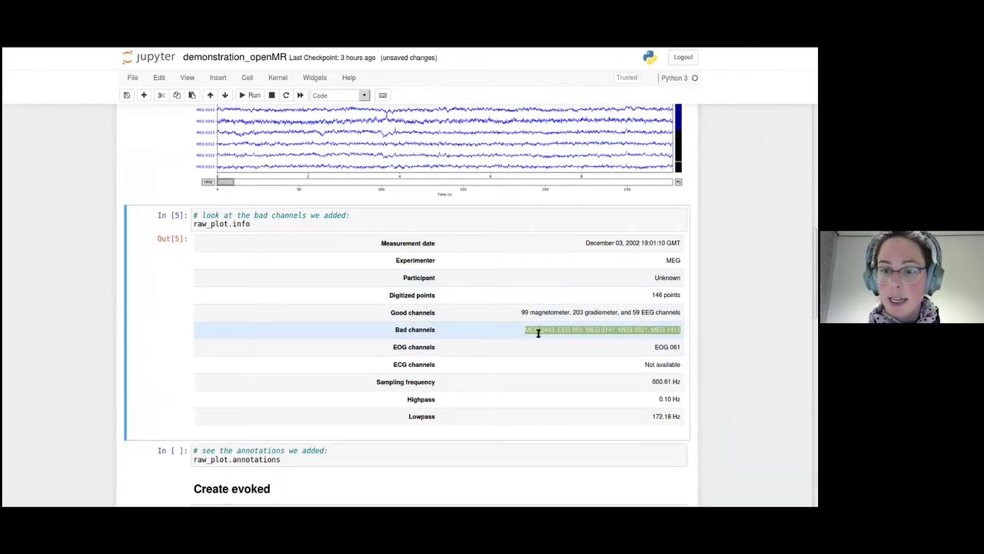
Run the raw_plot.annotations cell and highlight the BAD_test segments in its output.
scroll(379, 408, down, 1)
scroll(379, 407, down, 3)
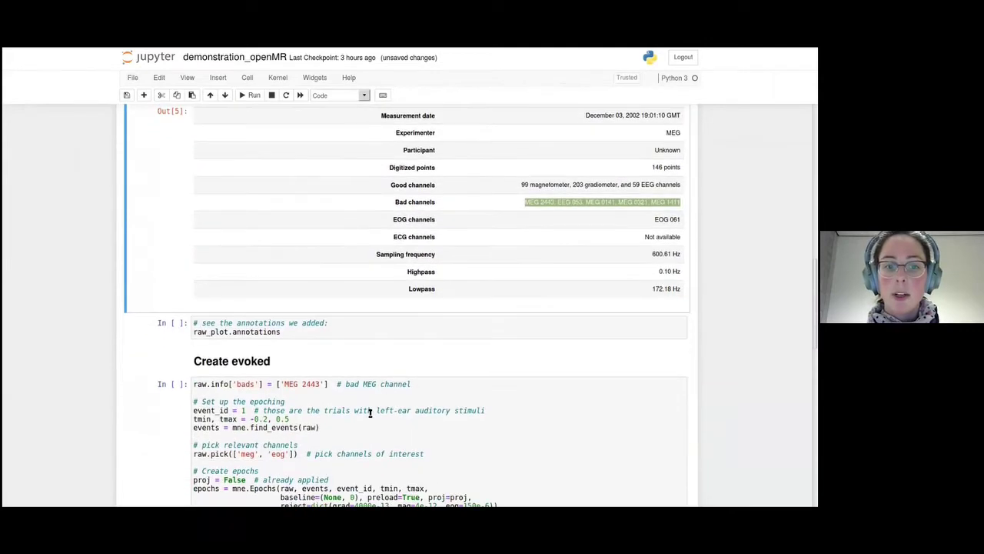
click(354, 332)
key(shift+Return)
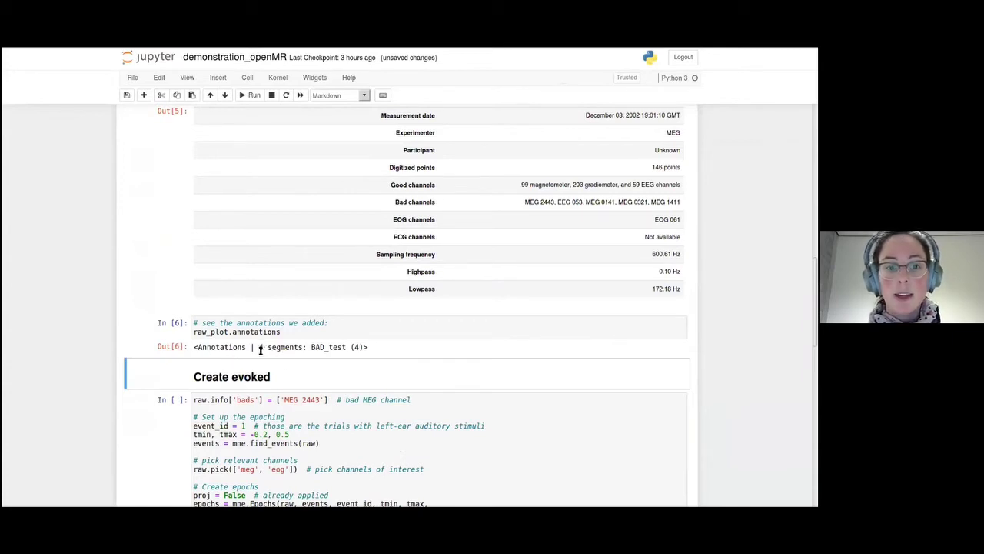
drag(260, 349, 366, 347)
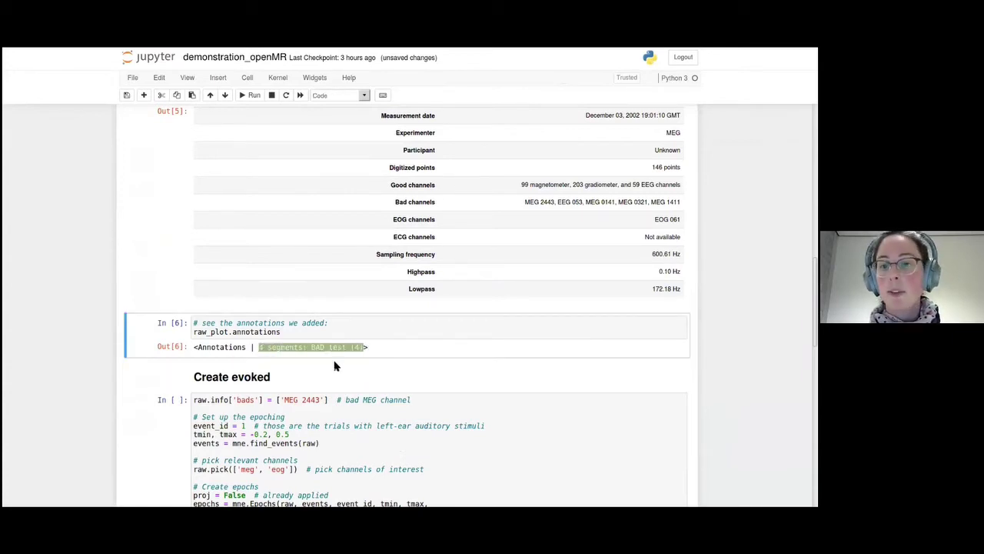
Point out the left-ear auditory stimuli comment, event ID and epoch averaging in the Create evoked cell, and run that cell.
scroll(372, 380, down, 3)
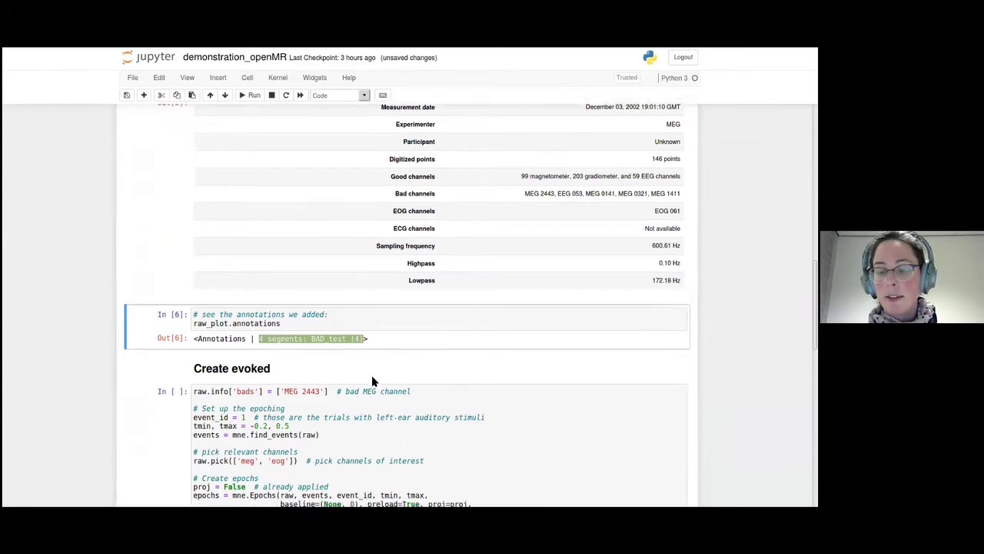
click(371, 358)
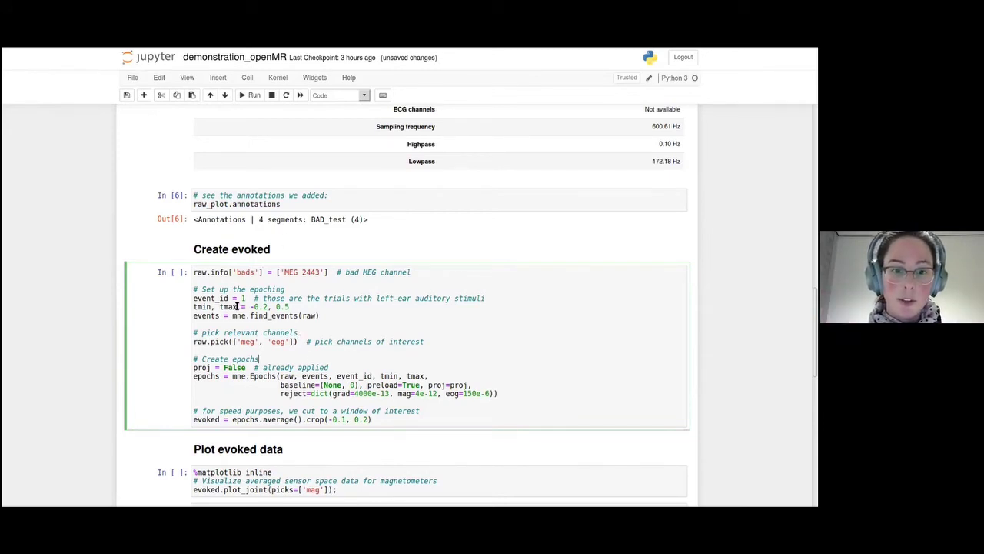
drag(257, 299, 489, 299)
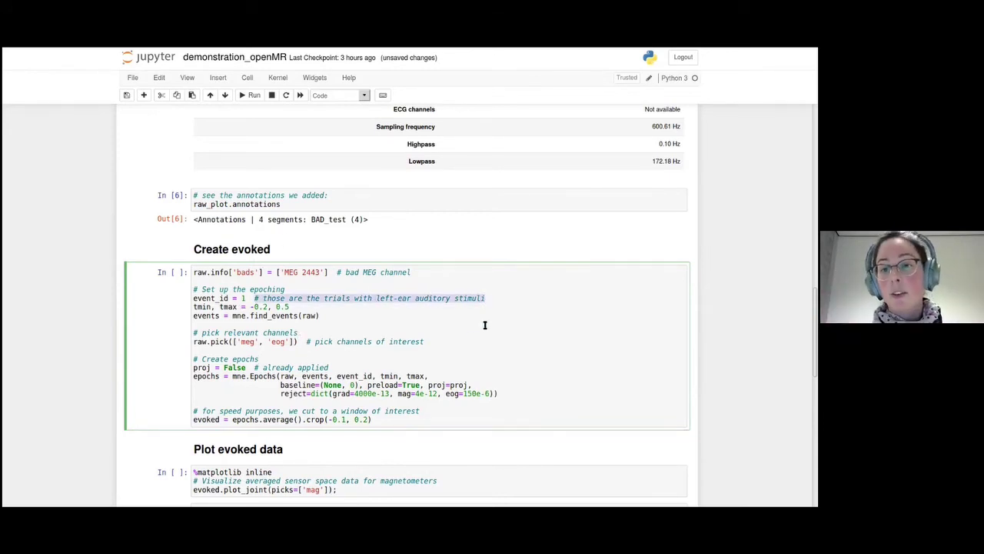
click(245, 298)
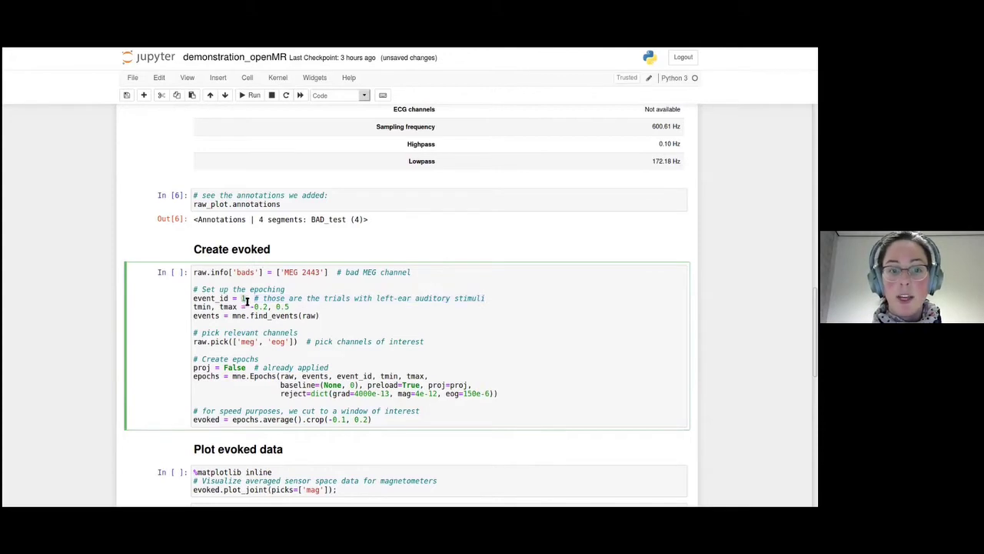
scroll(445, 403, down, 1)
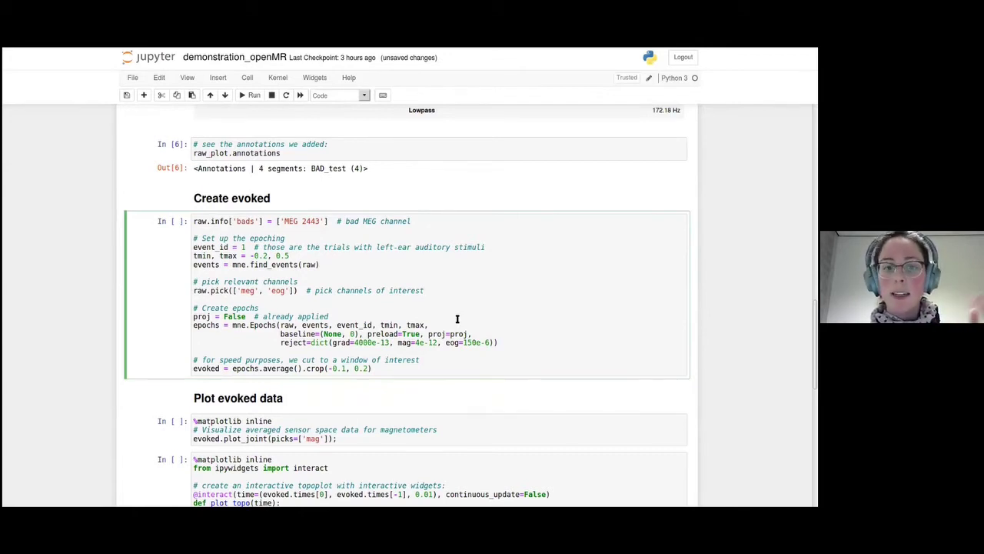
drag(233, 369, 306, 368)
click(552, 294)
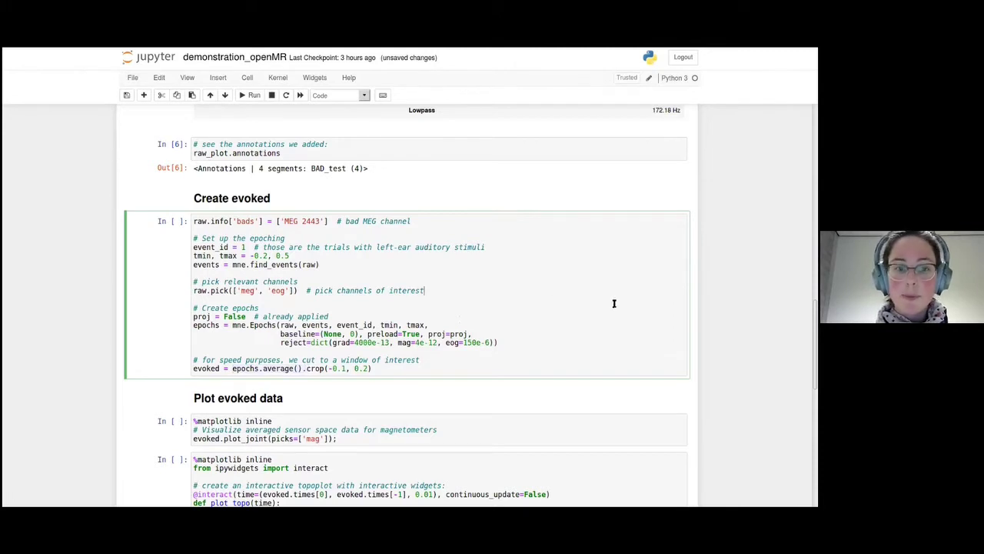
key(shift+Return)
Run the evoked.plot_joint cell to visualize the averaged sensor-space data for the magnetometers.
scroll(396, 327, down, 3)
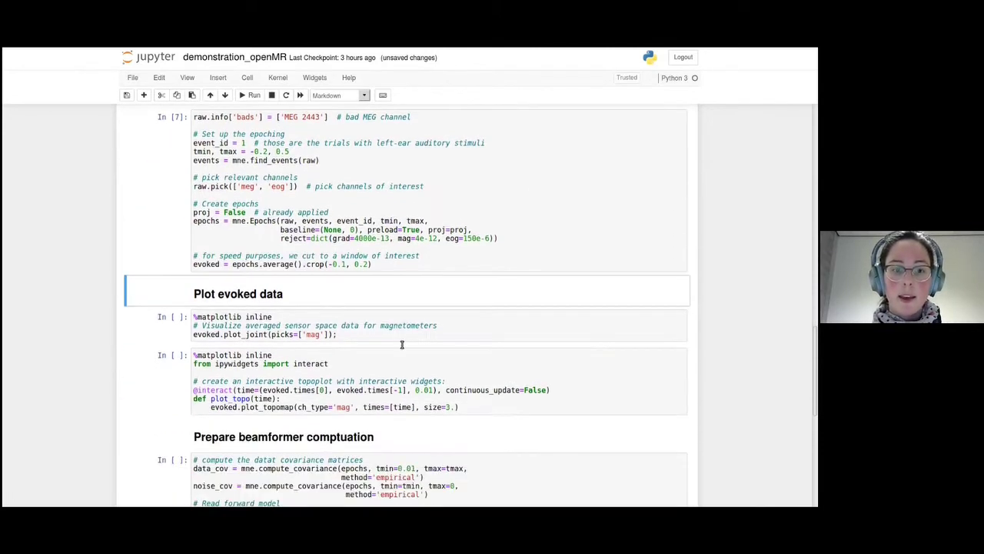
click(338, 302)
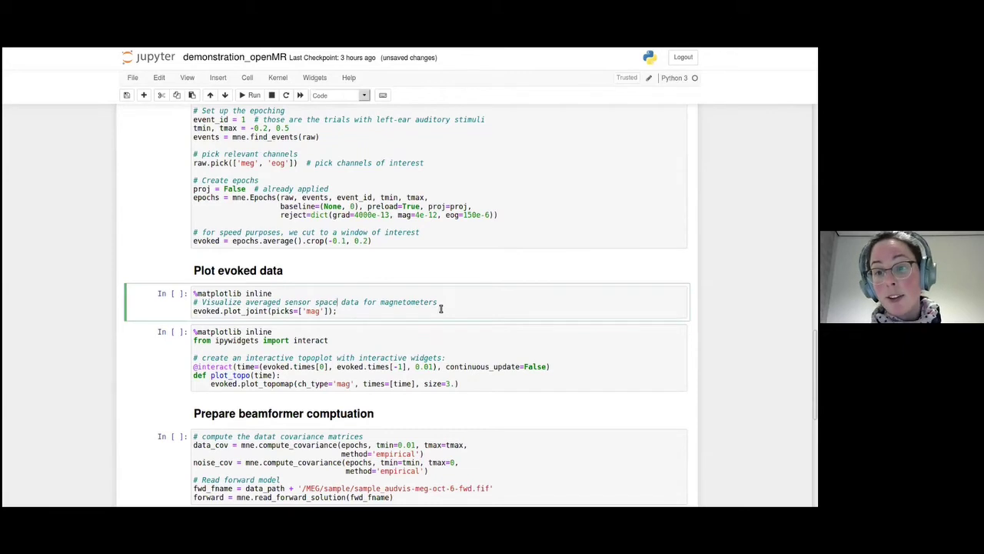
key(shift+Return)
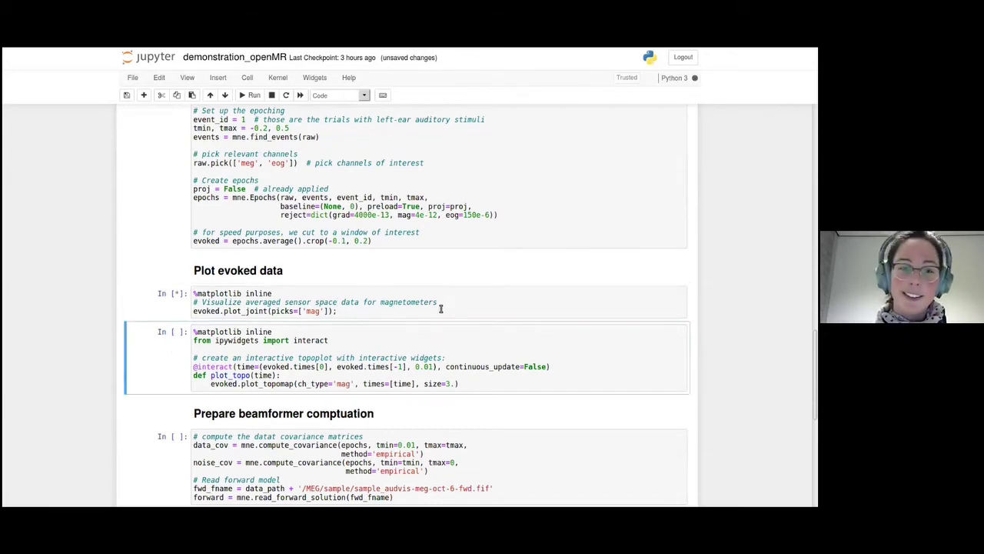
scroll(425, 340, down, 3)
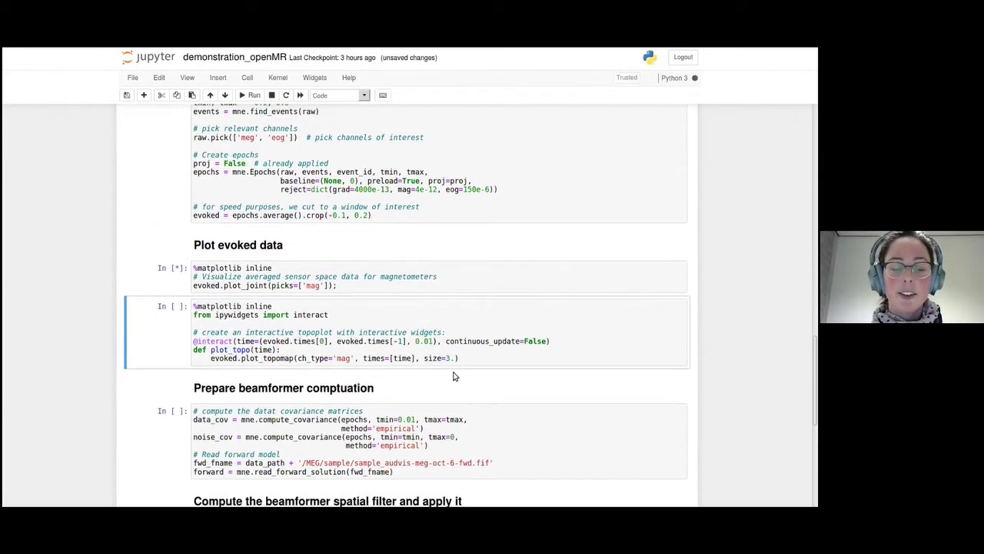
scroll(455, 406, down, 1)
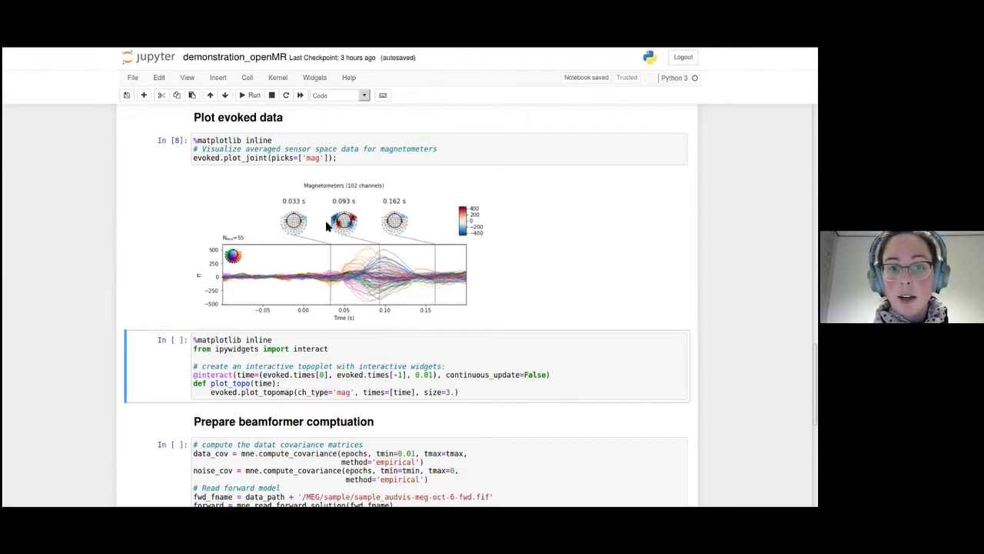
Highlight the ipywidgets import and run the cell that creates the interactive magnetometer topomap with a time slider.
scroll(439, 360, down, 1)
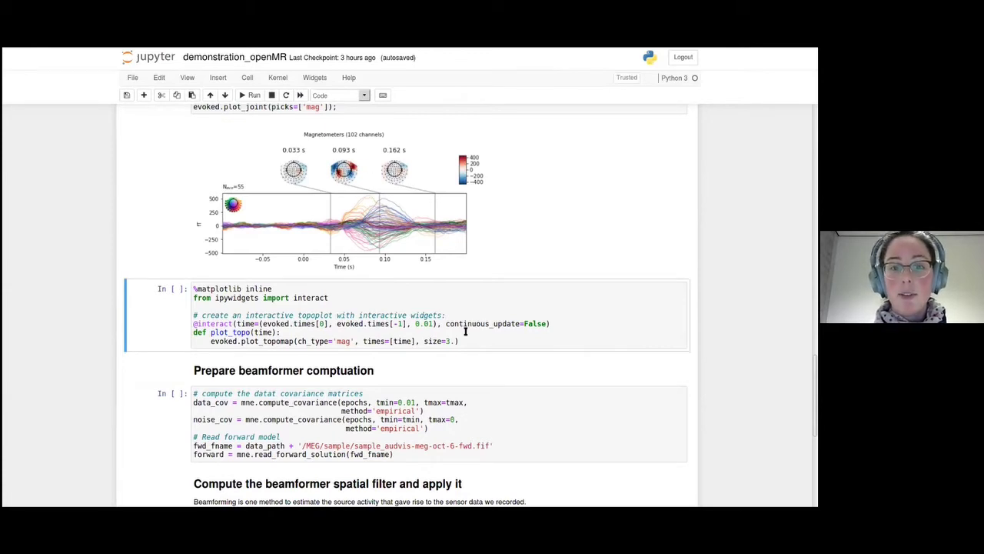
click(453, 306)
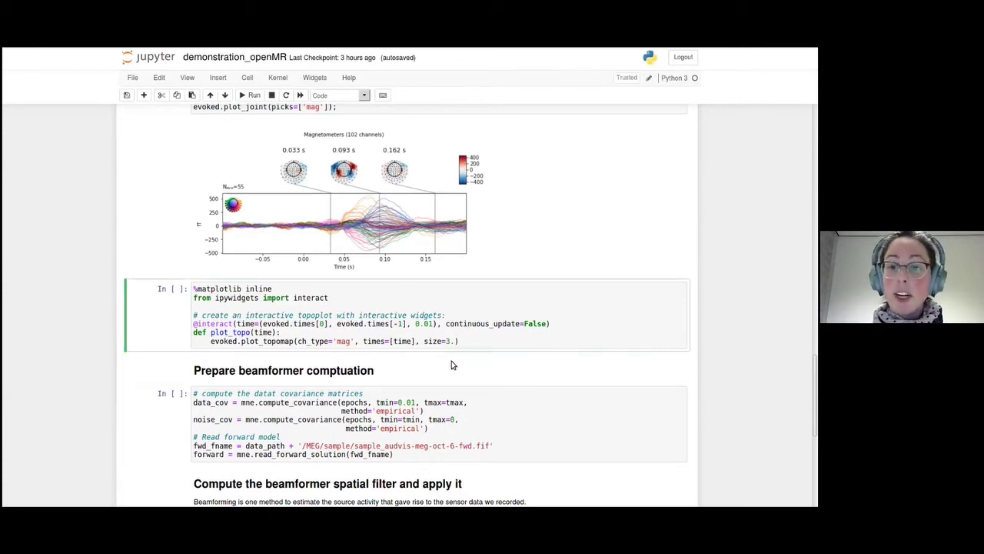
scroll(453, 362, down, 1)
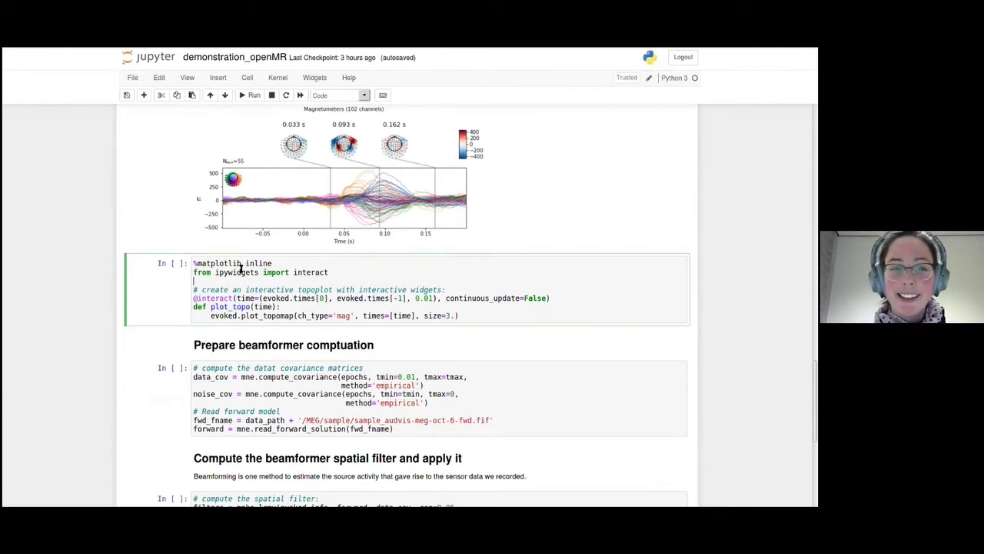
drag(217, 272, 260, 273)
click(431, 276)
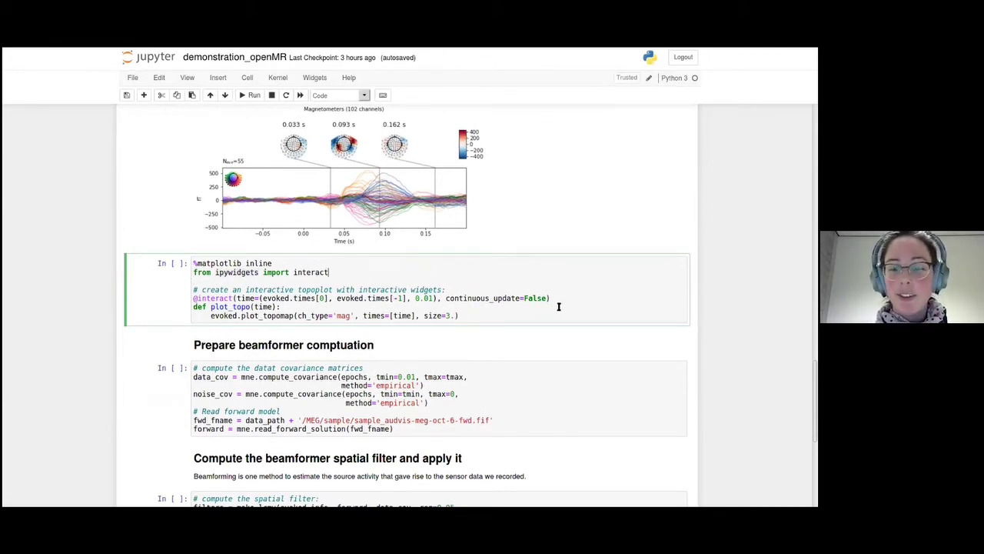
key(shift+Return)
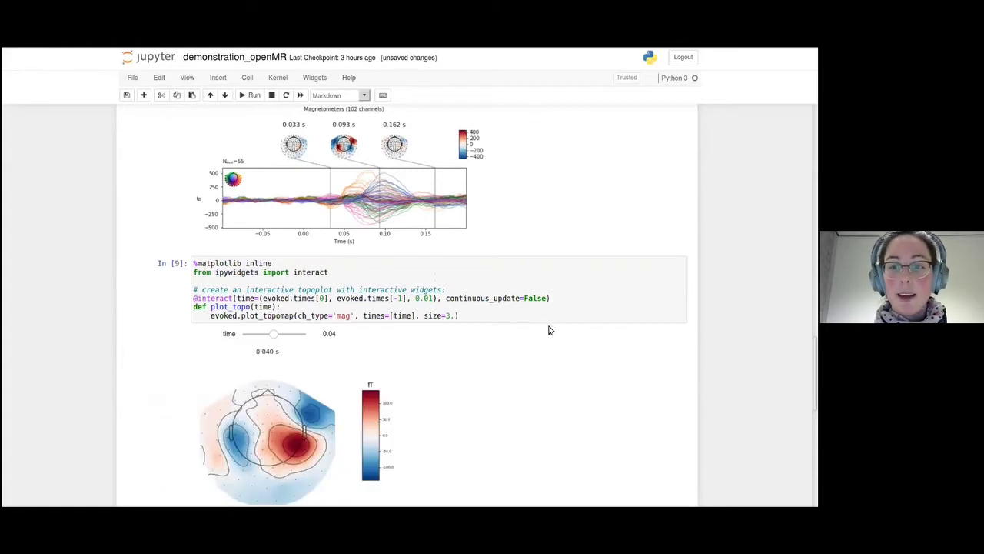
Step the interactive topomap's time through 0.12, -0.08, -0.04 and 0.02, ending at 0.10 s.
scroll(531, 339, down, 3)
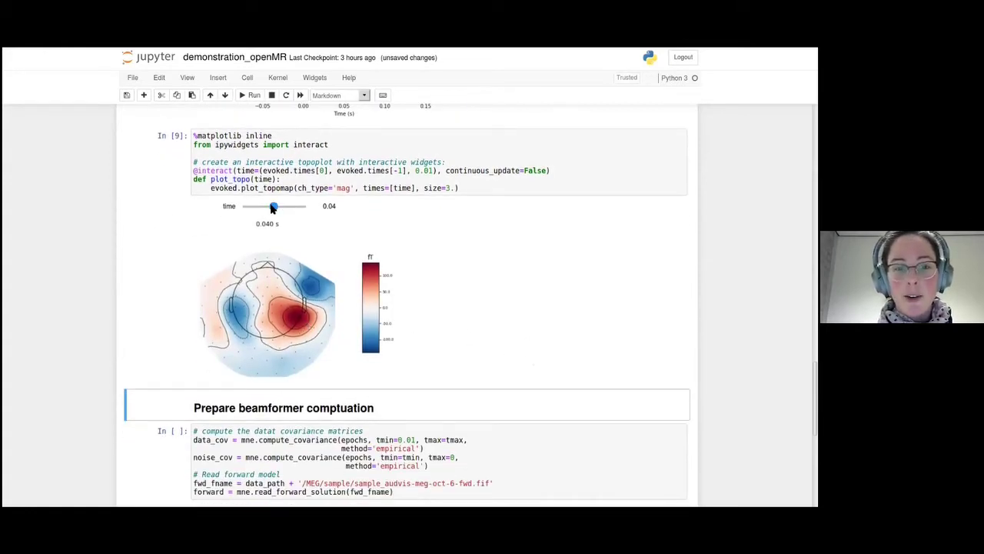
drag(272, 209, 290, 207)
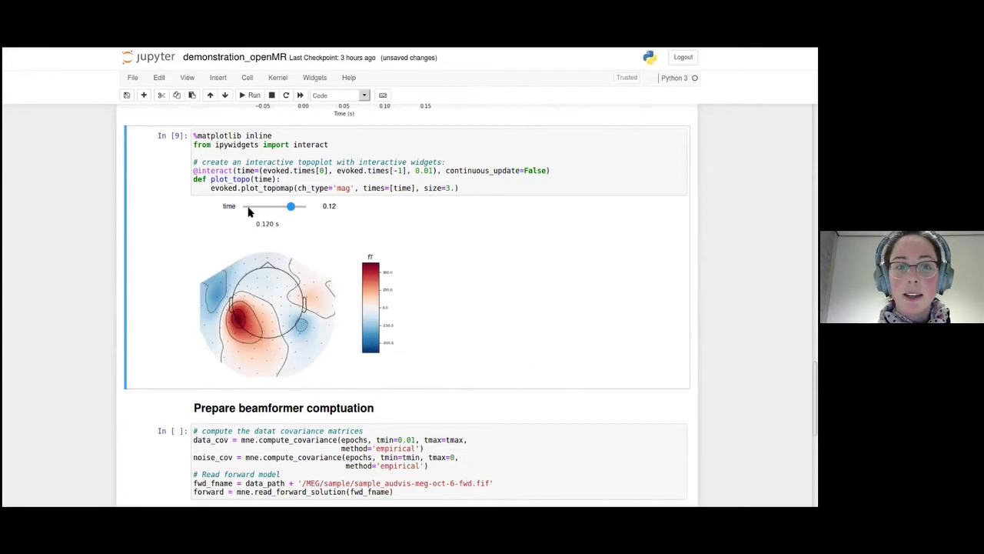
click(249, 208)
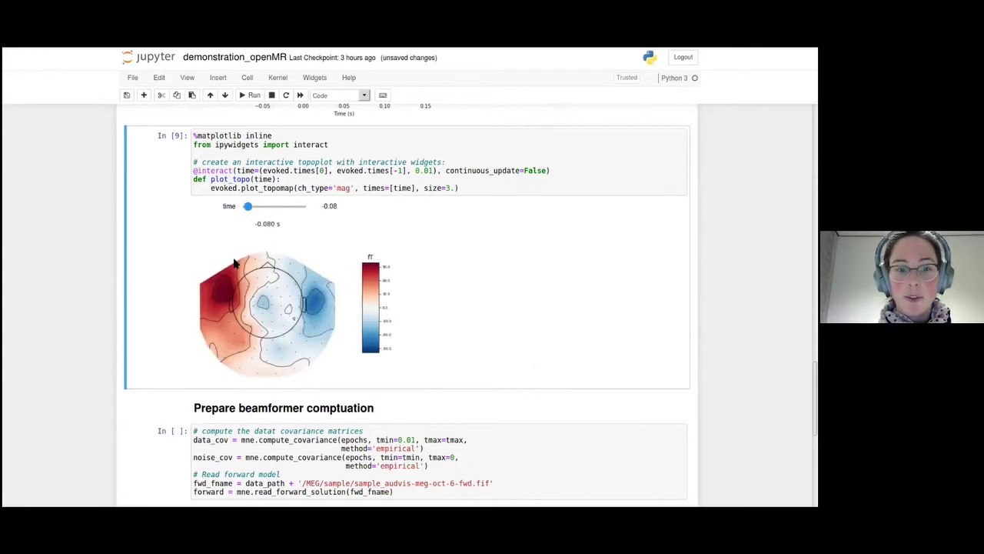
click(258, 208)
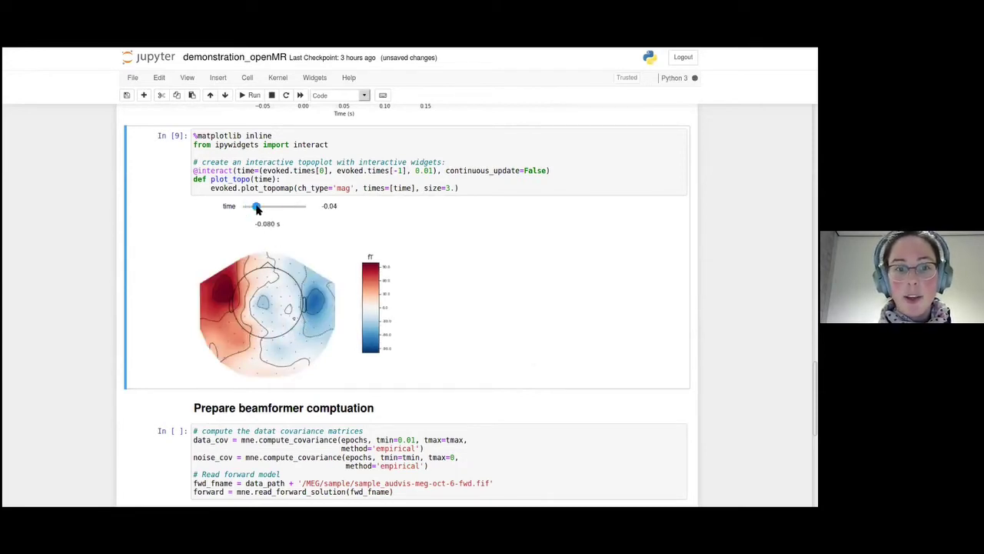
click(269, 206)
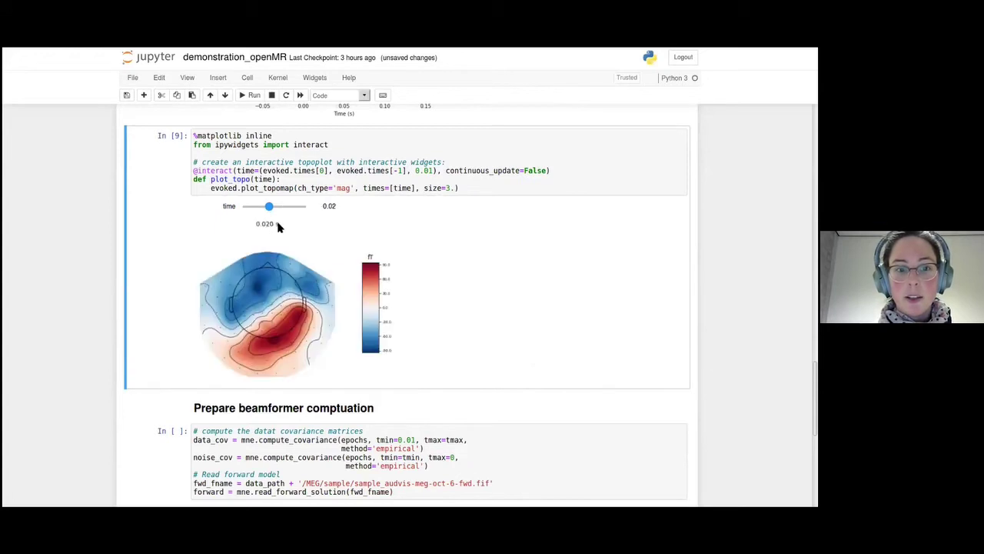
click(286, 206)
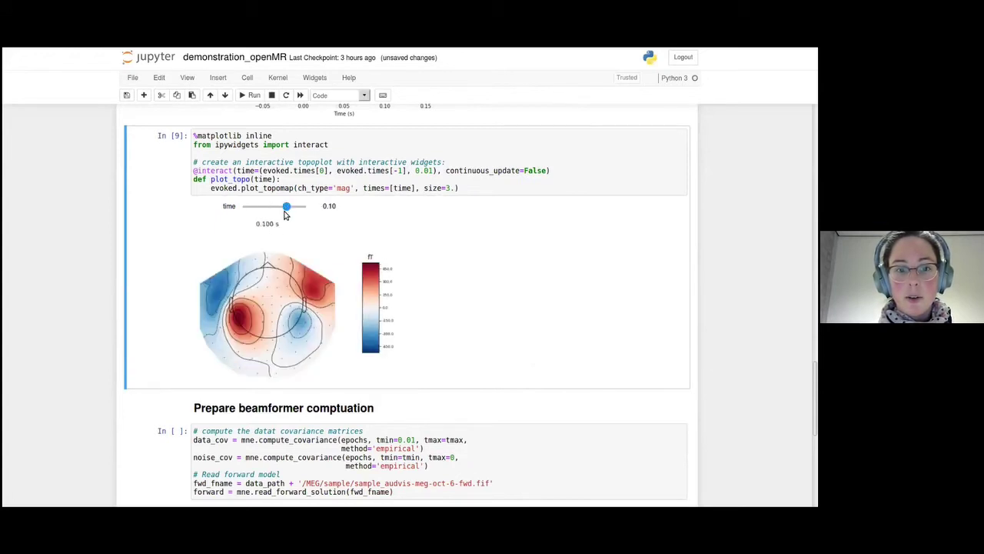
Compare the 0.10 s topomap with the joint evoked plot, and review the beamformer preparation and spatial filter cells.
scroll(462, 315, up, 3)
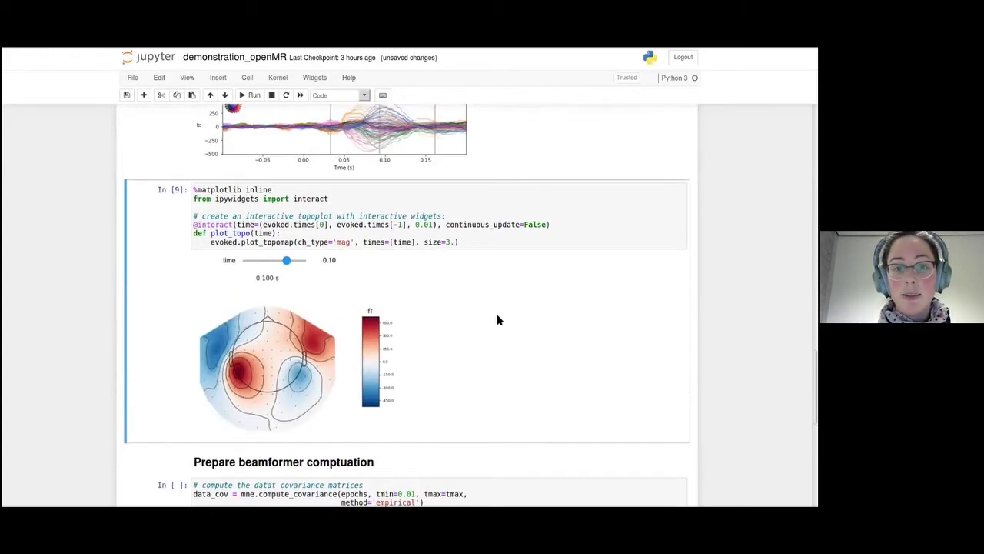
scroll(332, 430, down, 3)
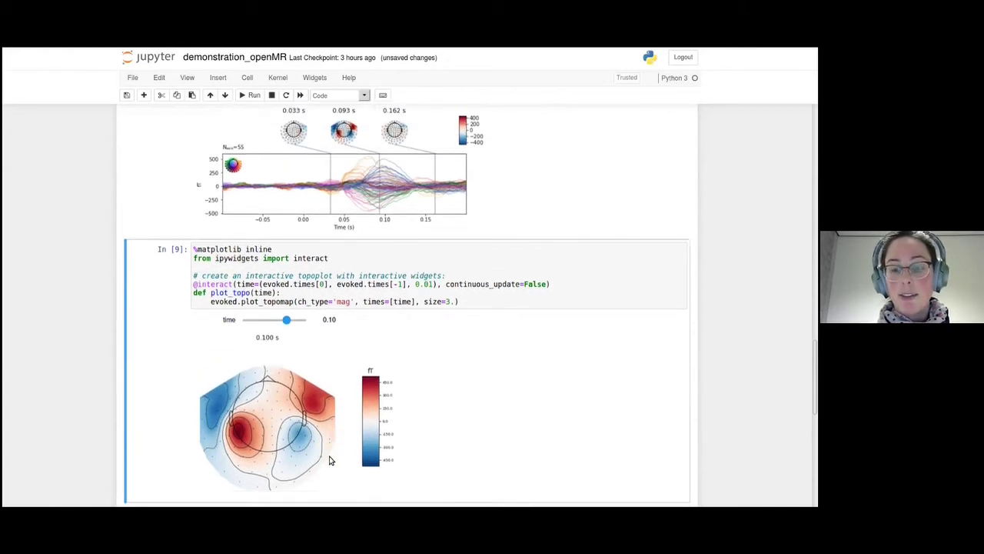
scroll(333, 401, down, 5)
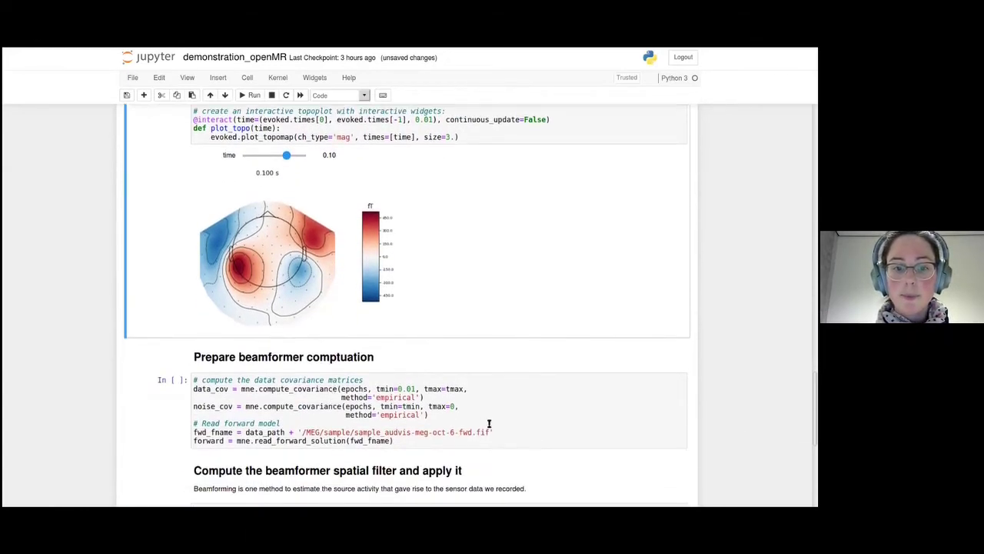
scroll(263, 166, up, 2)
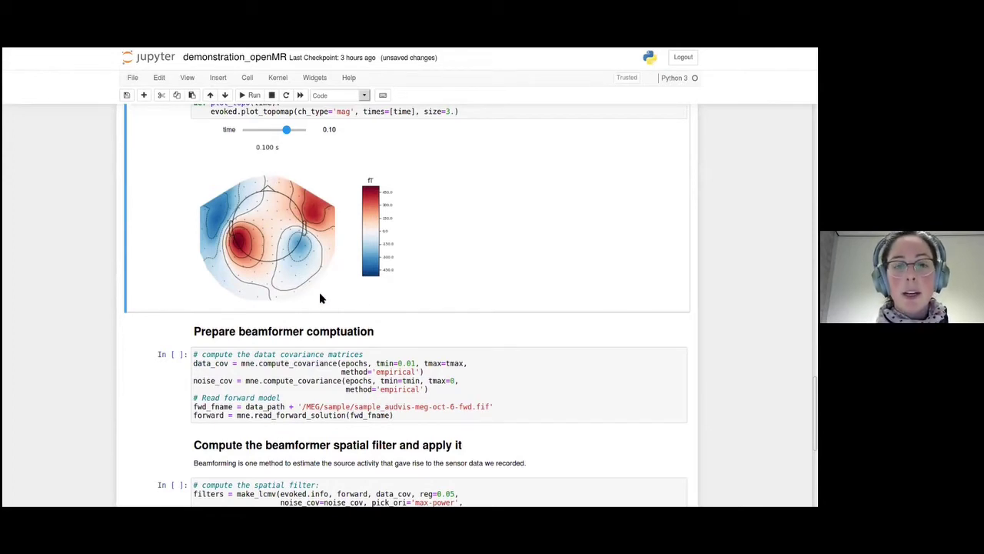
scroll(485, 344, down, 1)
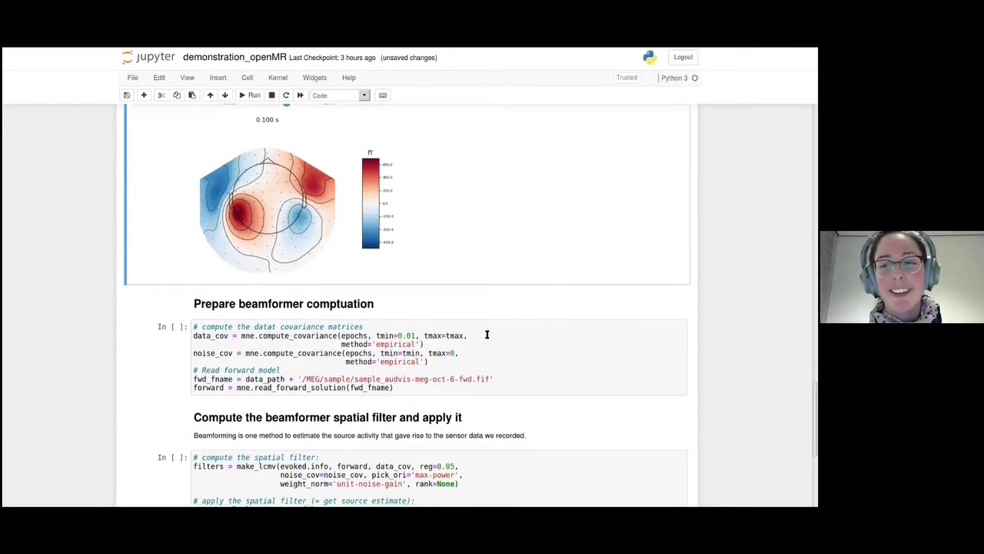
scroll(485, 334, down, 2)
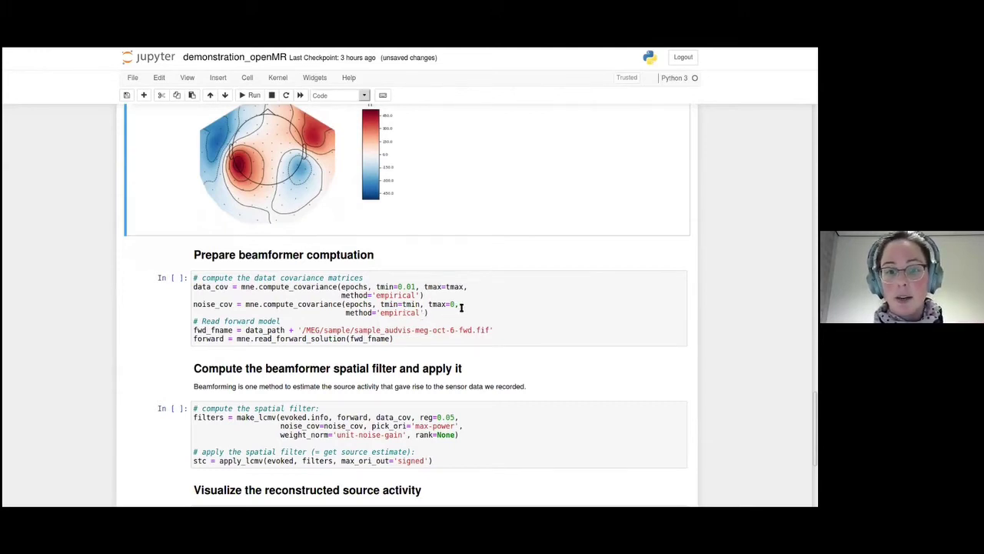
Highlight the forward variable and run the cell that computes the covariance matrices and reads the forward model.
click(491, 308)
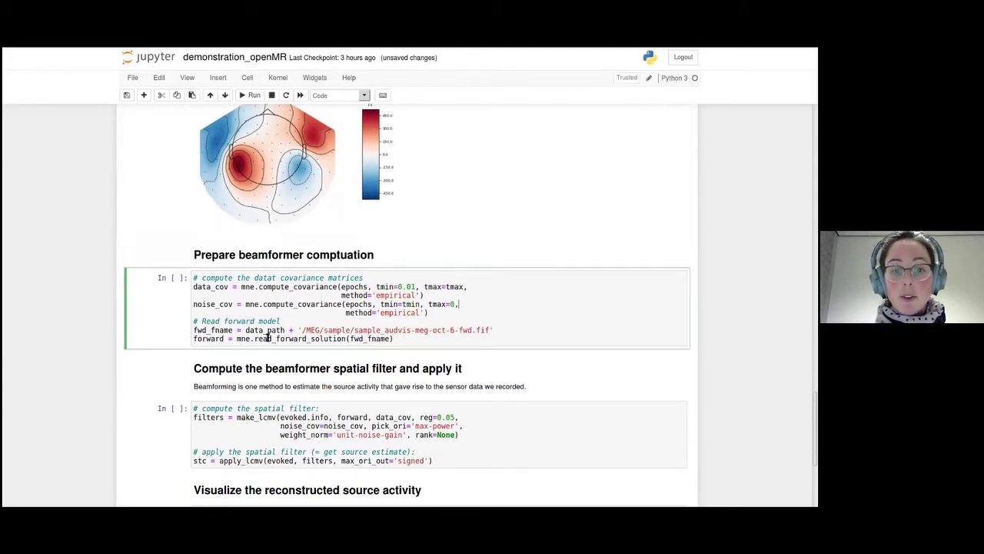
drag(195, 339, 222, 339)
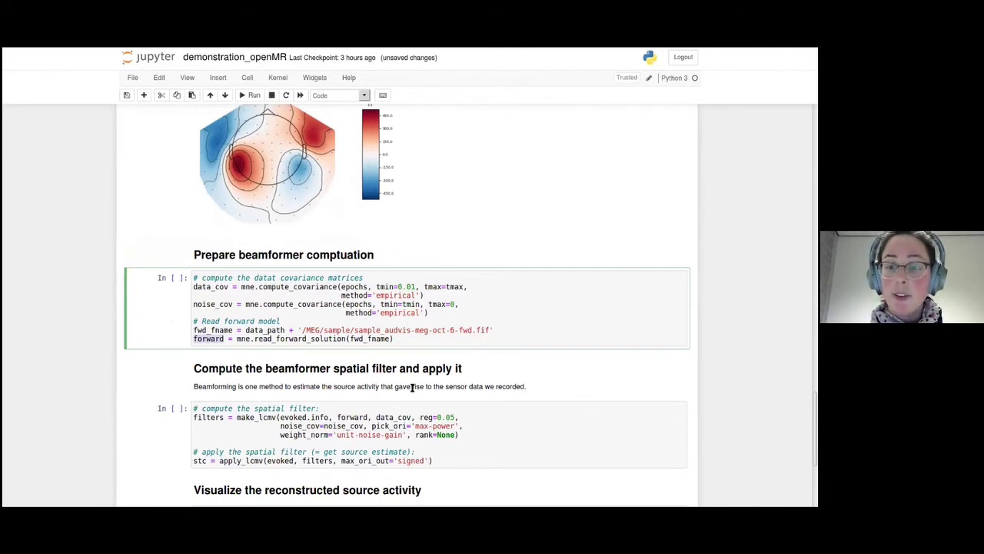
scroll(408, 402, down, 2)
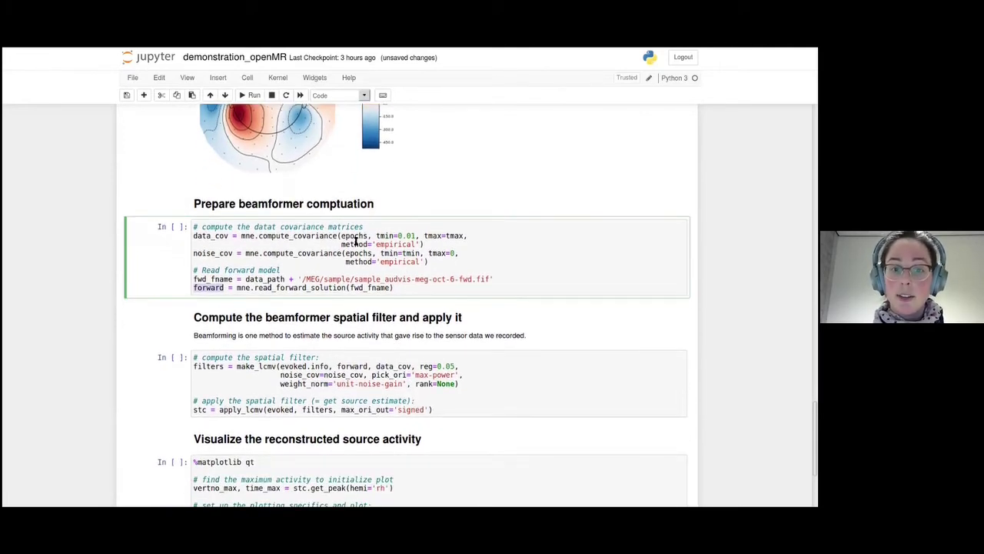
click(522, 256)
key(shift+Return)
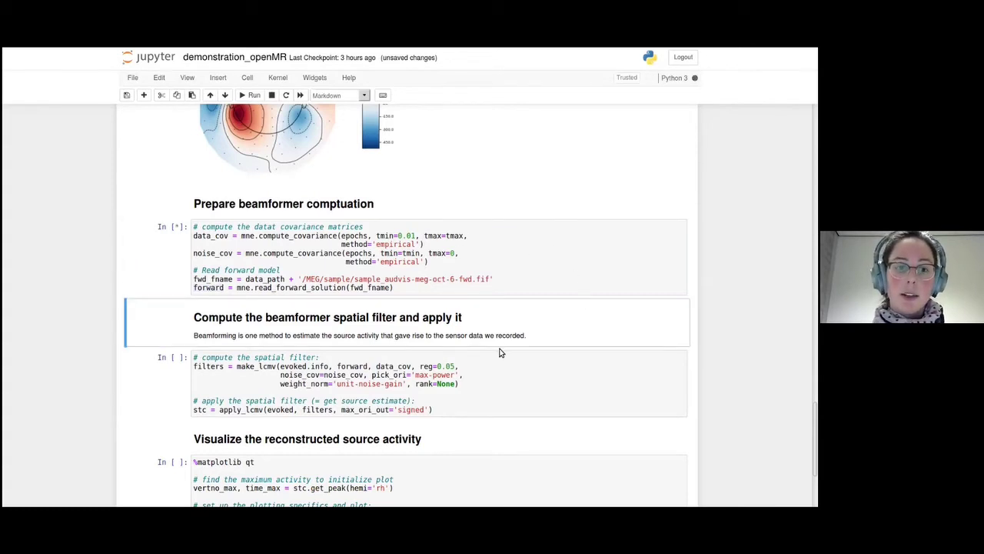
Run the cell that computes and applies the LCMV spatial filter, and highlight the evoked argument of apply_lcmv.
scroll(499, 353, down, 2)
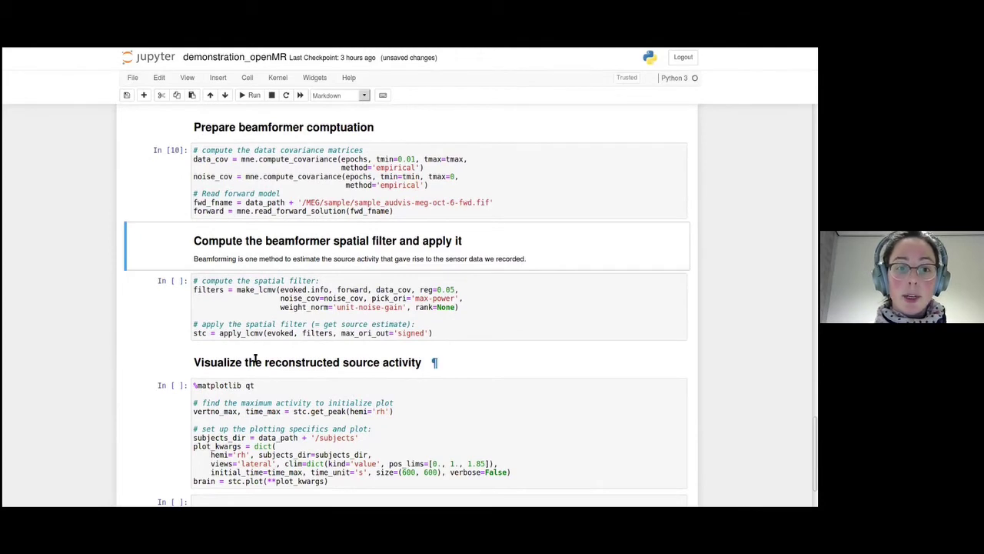
click(397, 324)
key(Up)
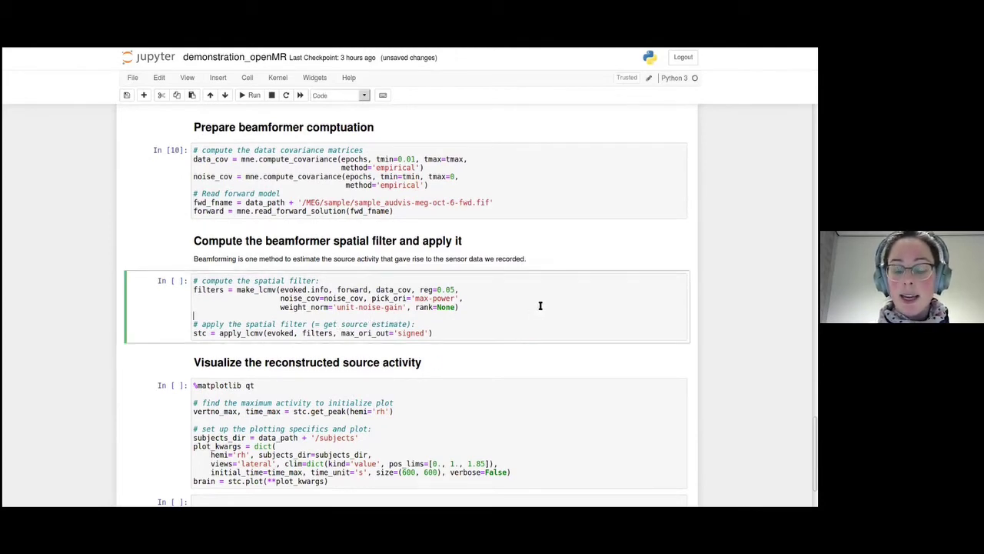
key(shift+Return)
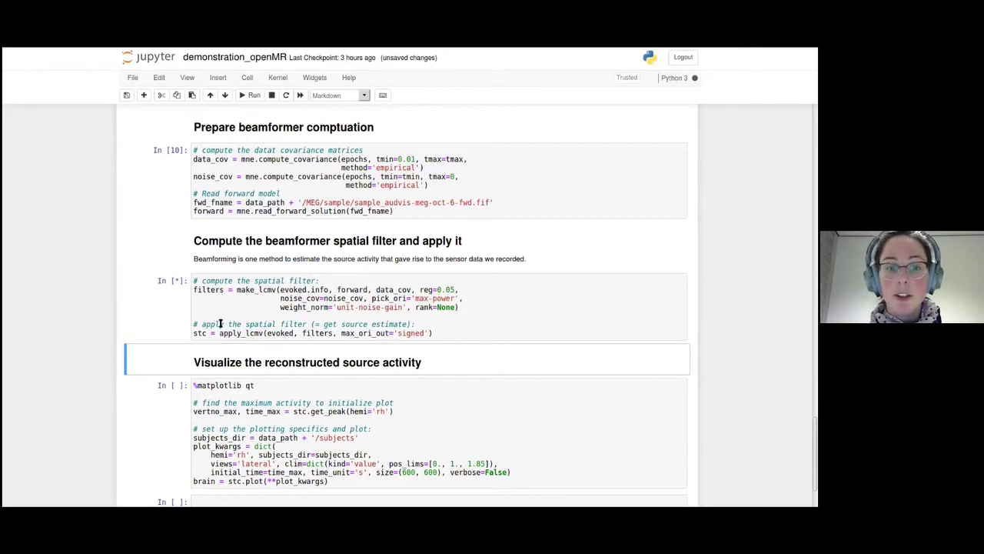
double_click(292, 332)
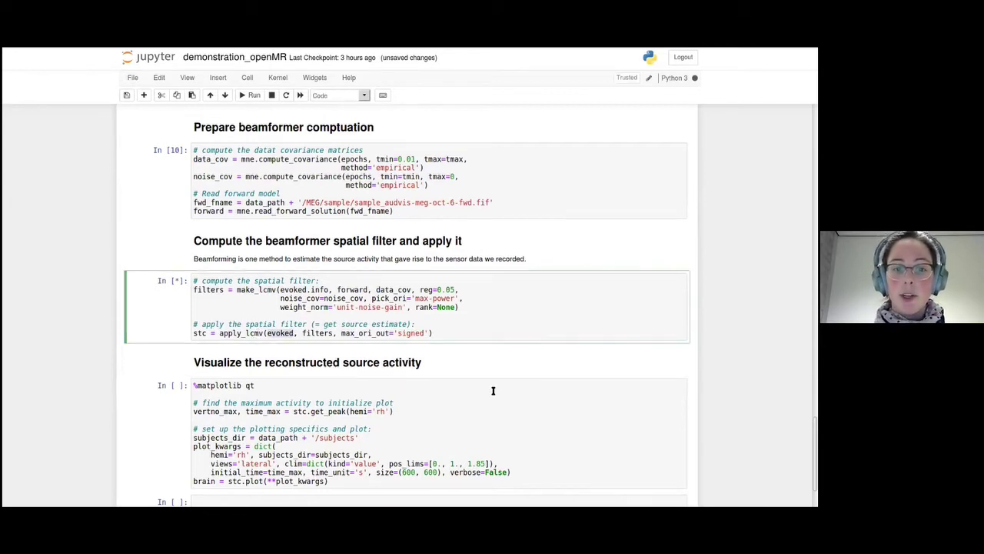
Run the source activity visualization cell and reposition the right-hemisphere brain viewer window over the notebook.
scroll(494, 393, down, 2)
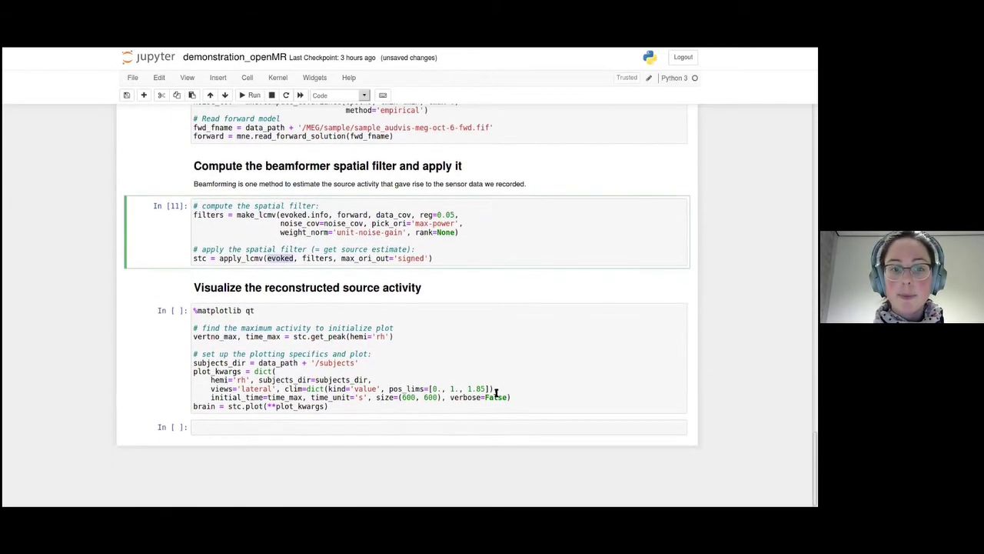
click(473, 358)
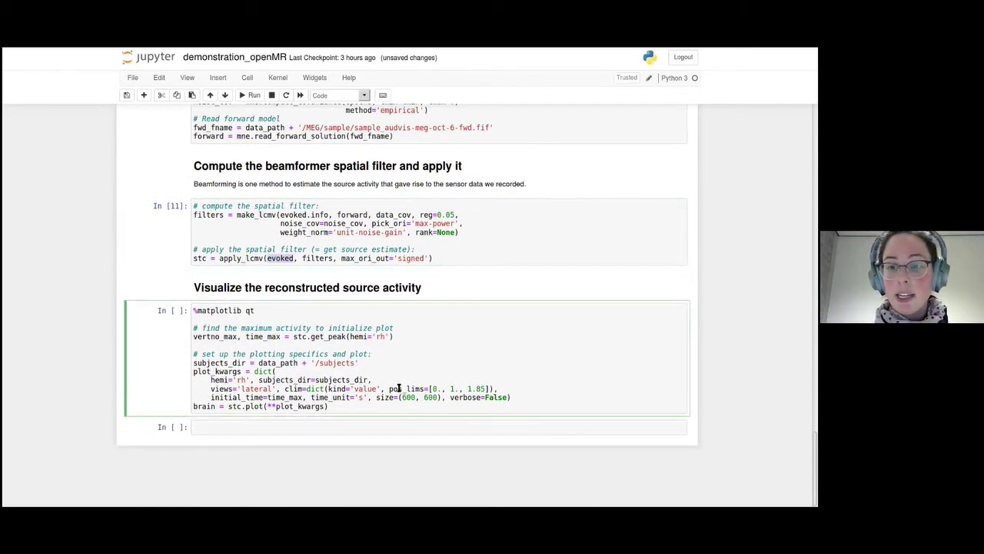
key(shift+Return)
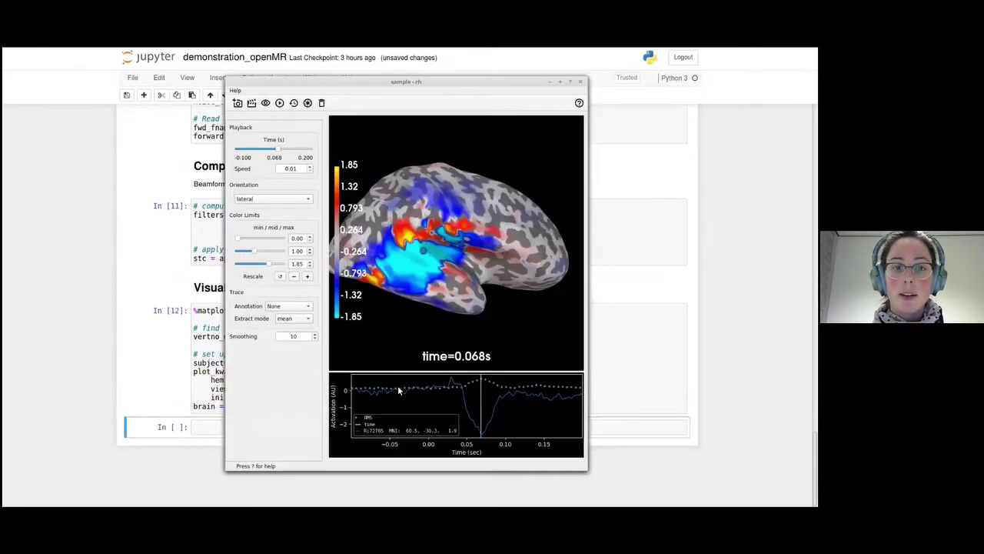
drag(424, 84, 408, 87)
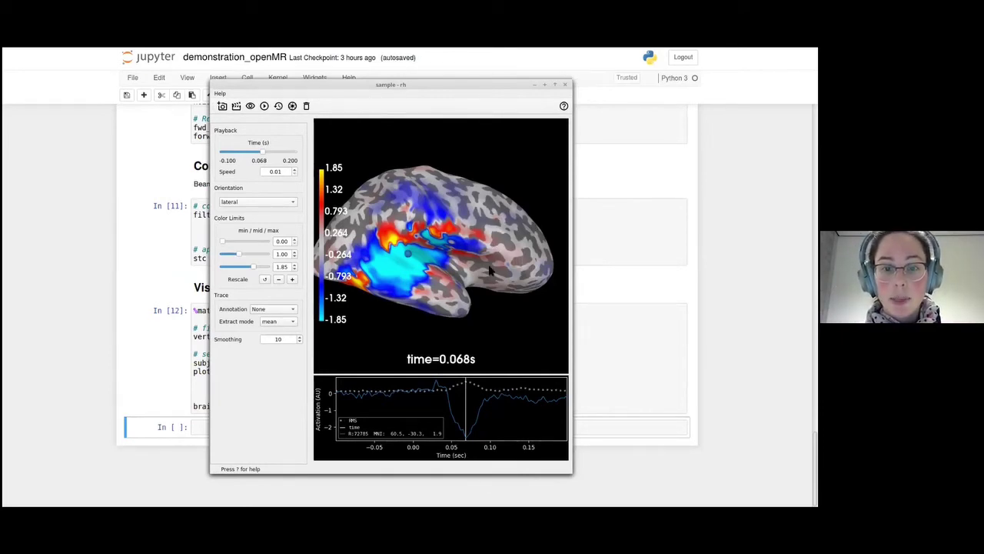
Add a time course for a second vertex in the orange-red area of the brain and set the displayed time to 0.052 s.
mouse_move(369, 285)
mouse_down()
mouse_move(578, 298)
mouse_move(582, 307)
mouse_move(363, 303)
mouse_up()
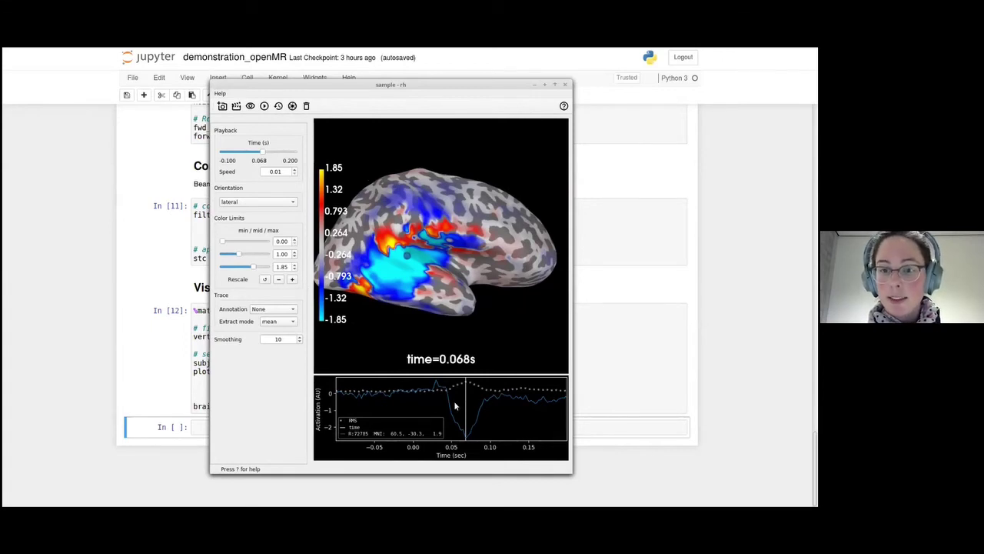
click(394, 246)
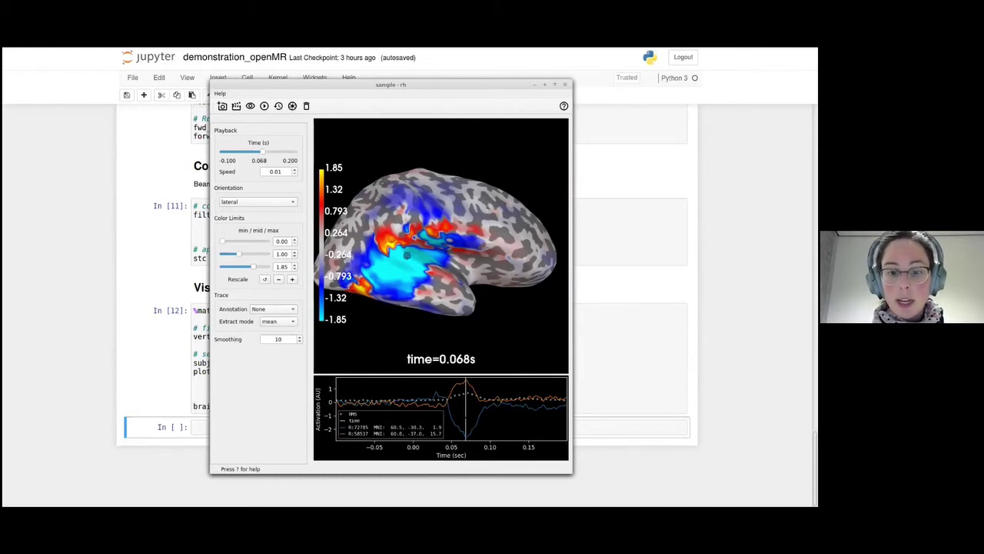
click(452, 430)
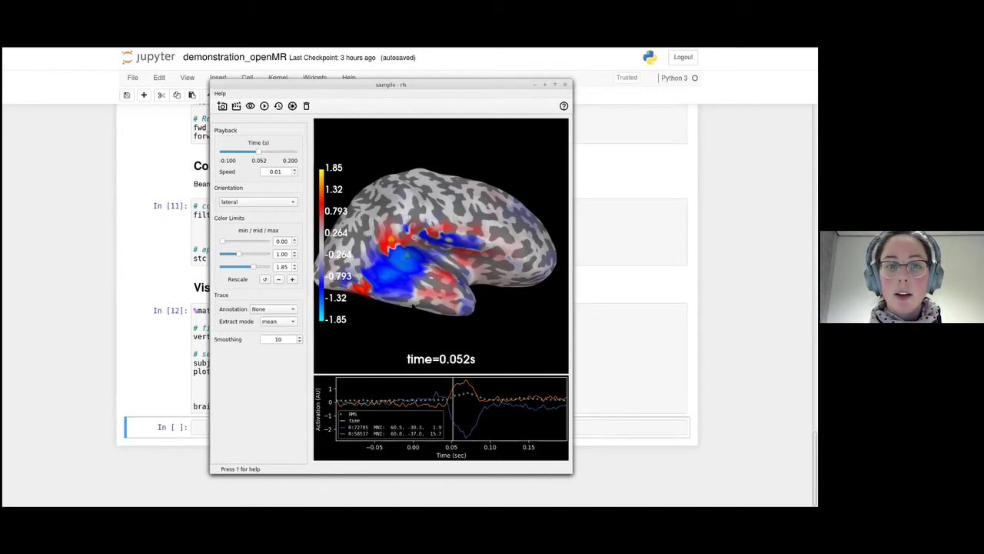
Play the source activity animation from -0.100 s to 0.200 s and close the brain viewer.
click(344, 396)
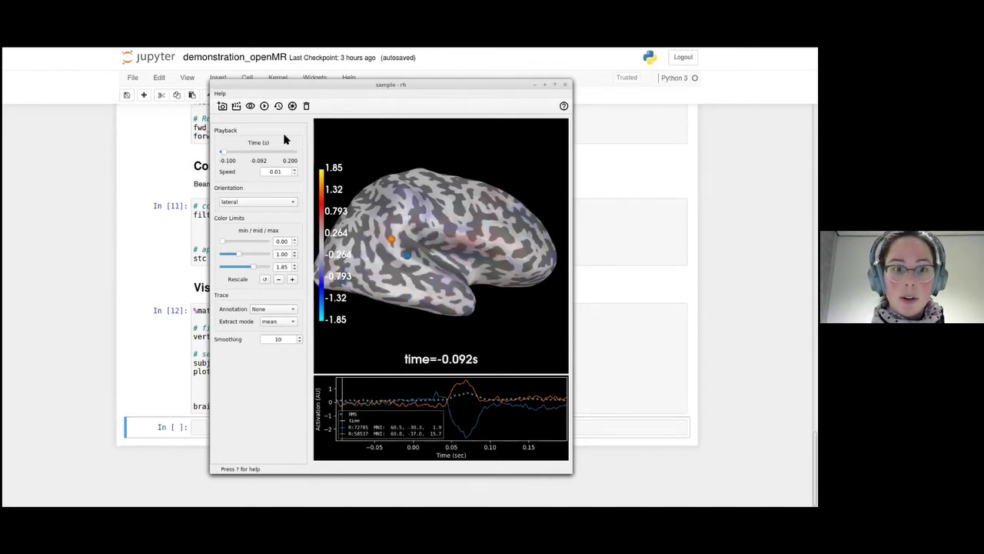
drag(227, 152, 222, 152)
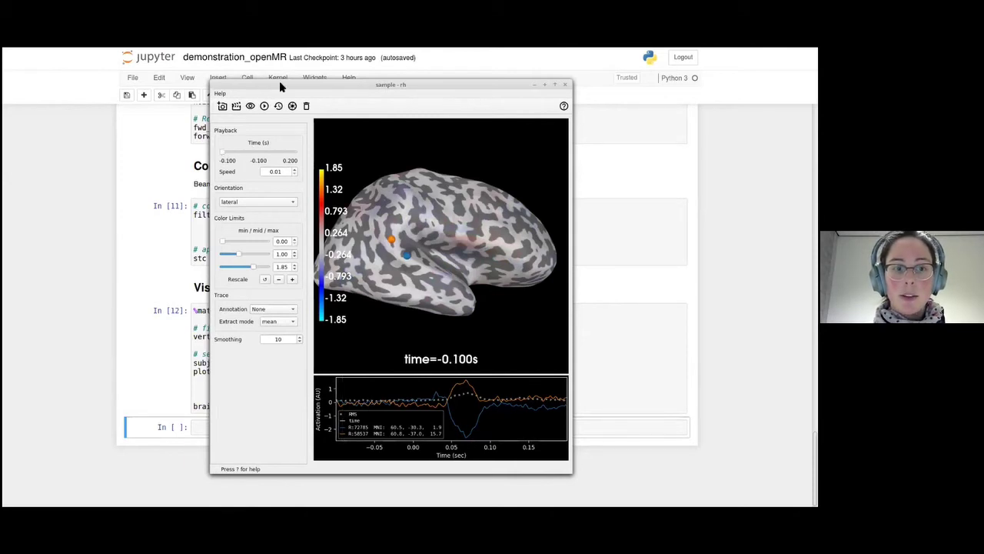
click(264, 105)
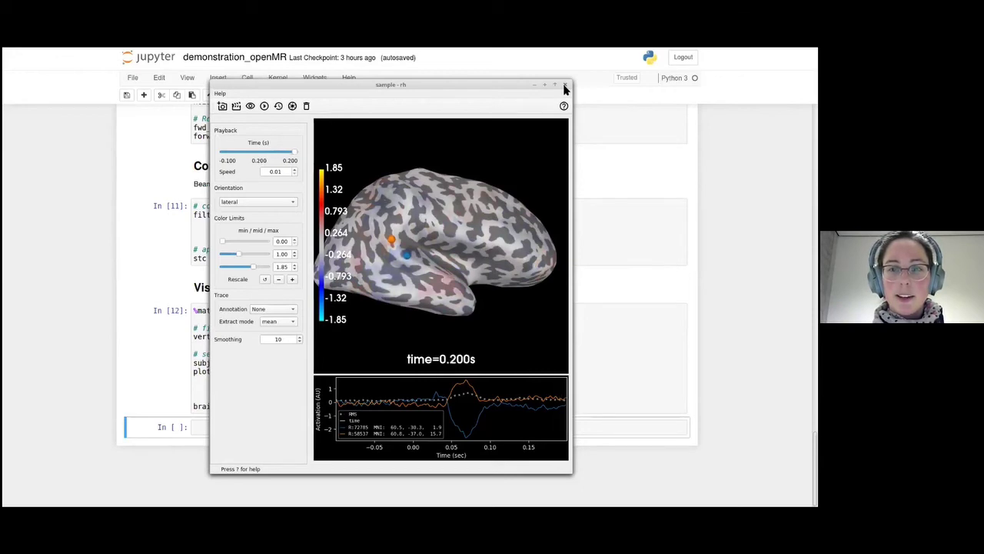
click(565, 85)
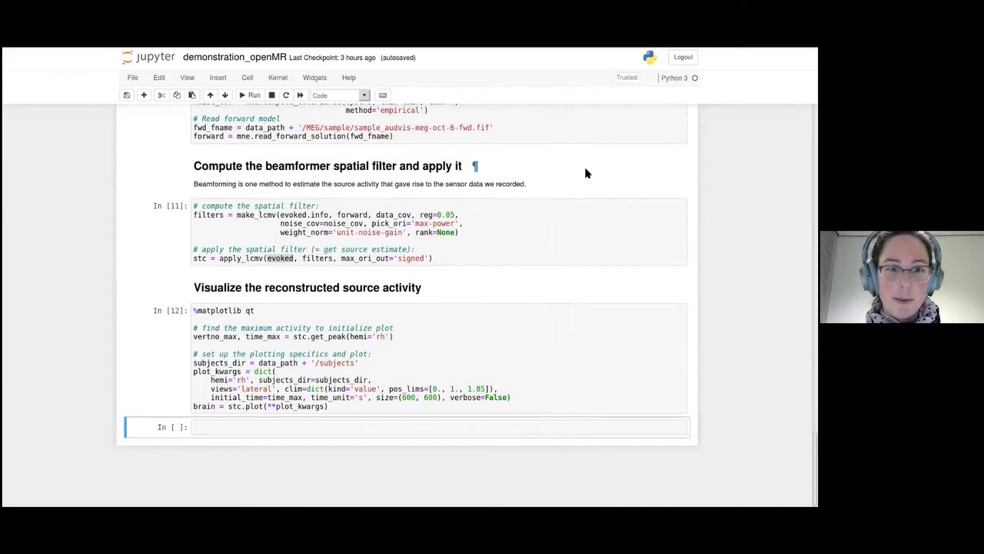
Leave the notebook's full-screen view, switch to the viz_mne_python.pdf slides, and return to the demonstration_openMR notebook.
key(F11)
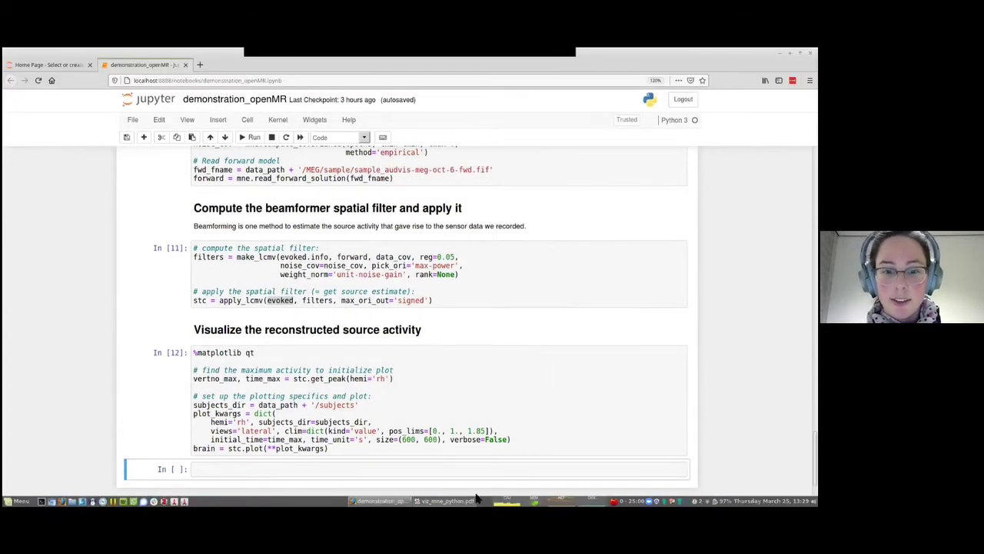
key(alt+Tab)
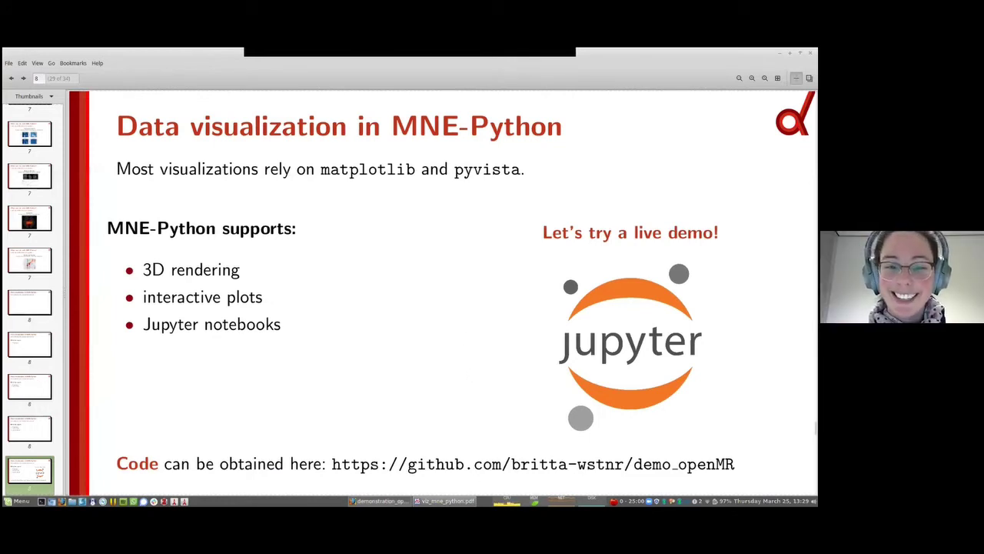
mouse_move(380, 500)
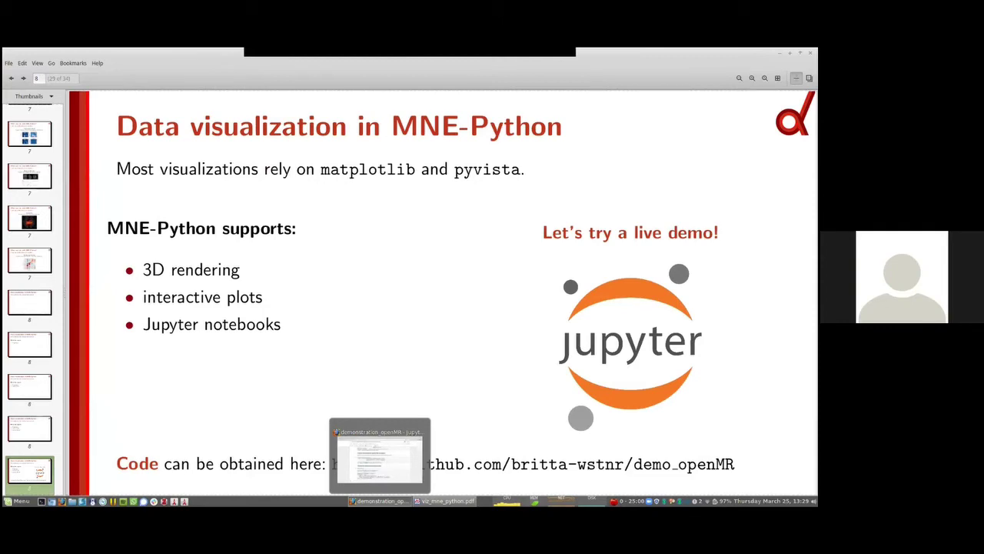
click(380, 500)
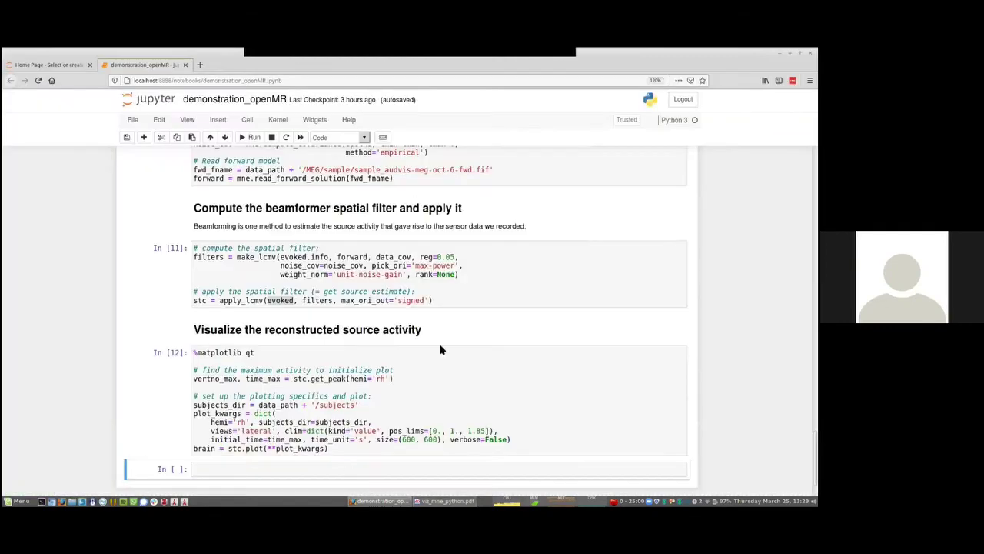
Look back as far as the Create evoked cell and re-run the source activity visualization cell to reopen the brain viewer.
scroll(483, 350, up, 10)
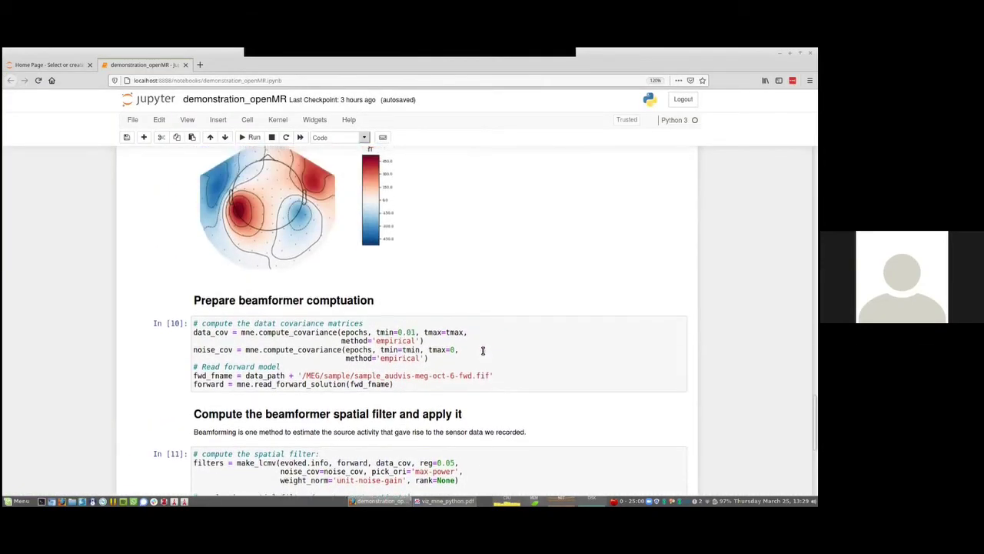
scroll(482, 352, up, 7)
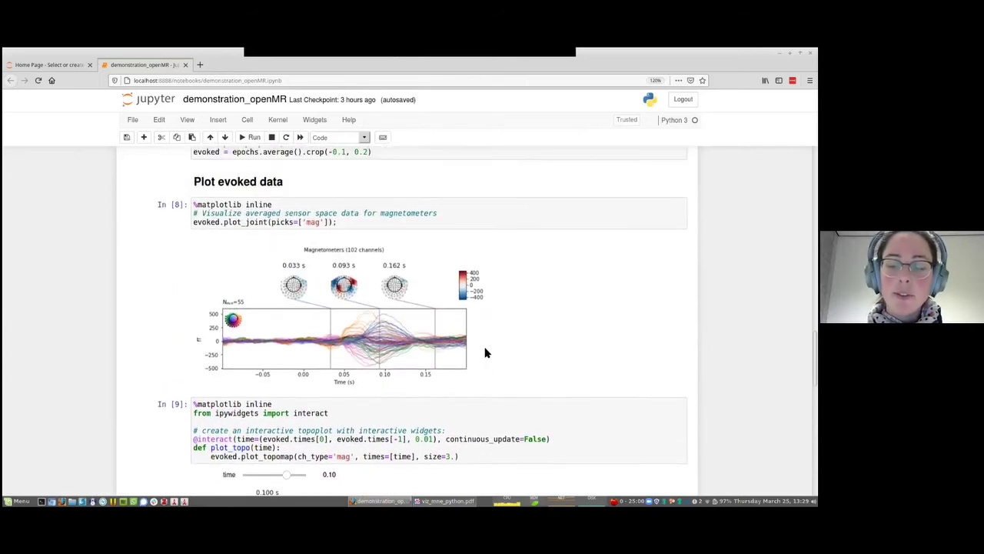
scroll(485, 353, up, 5)
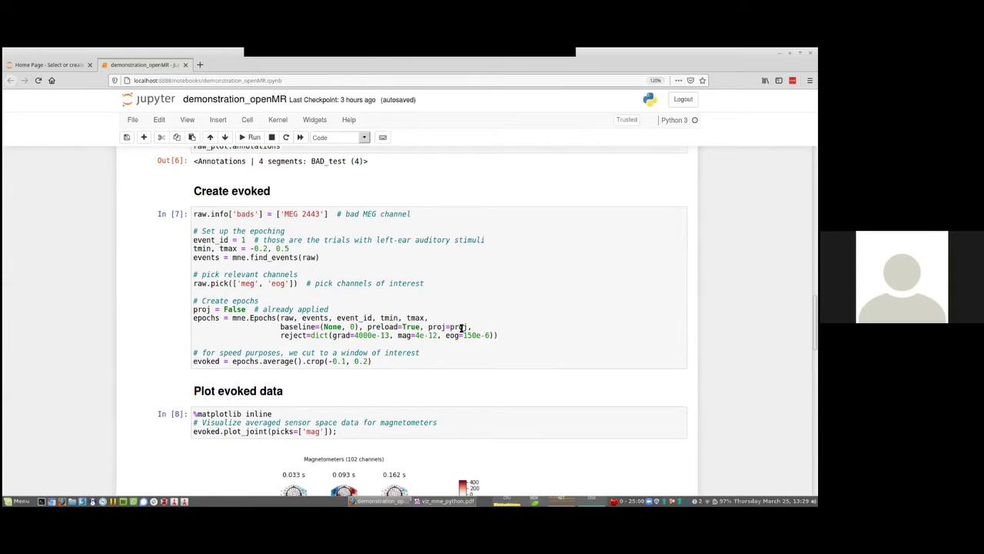
scroll(448, 336, down, 10)
scroll(443, 436, down, 5)
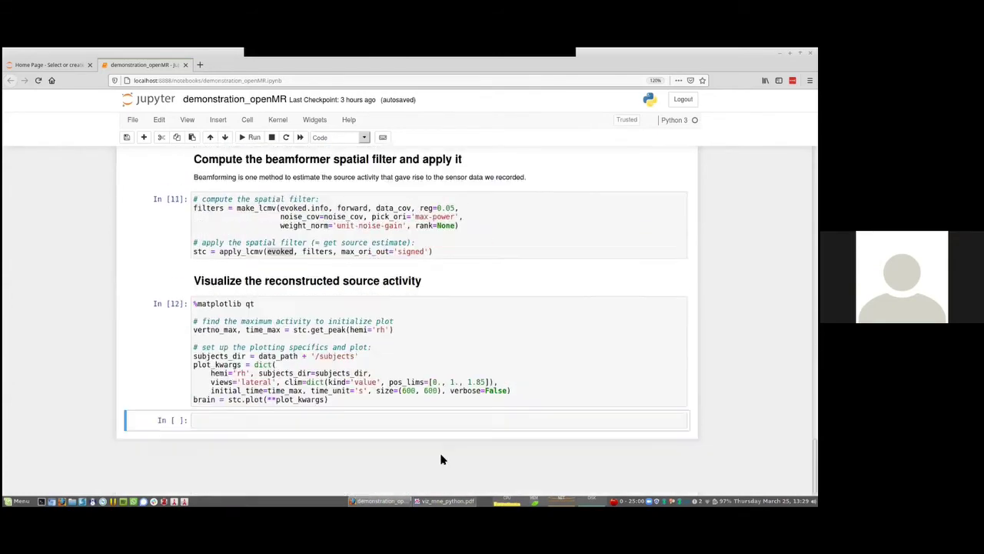
key(Return)
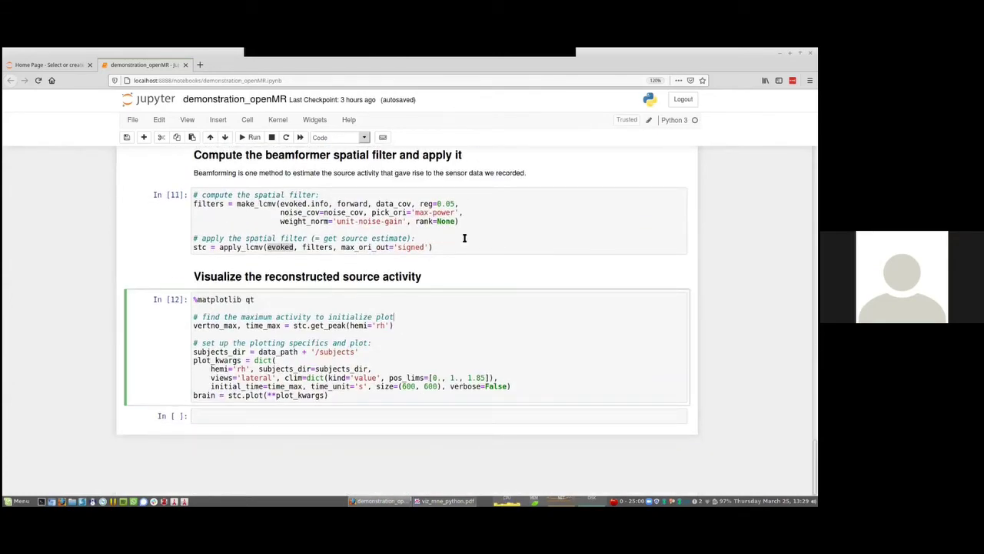
key(shift+Return)
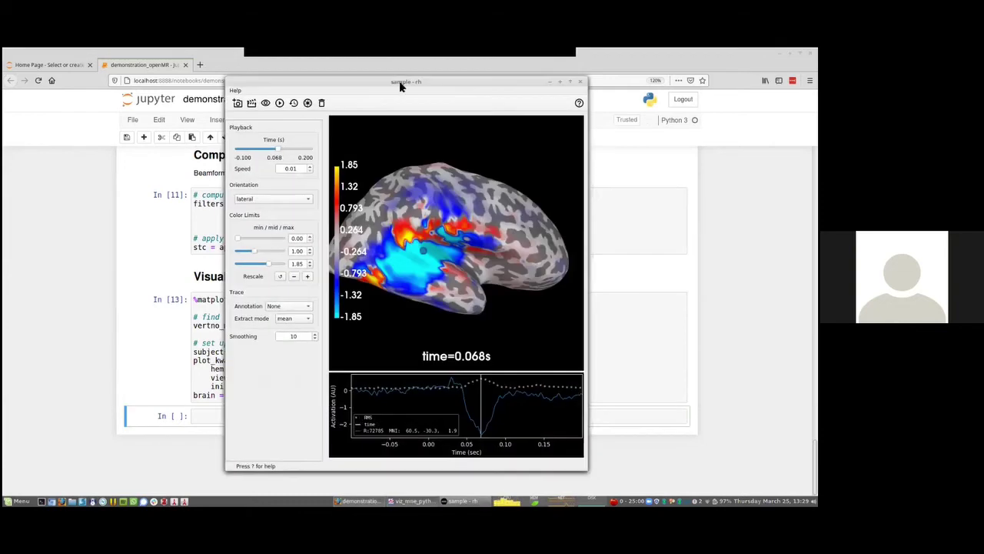
drag(399, 80, 391, 62)
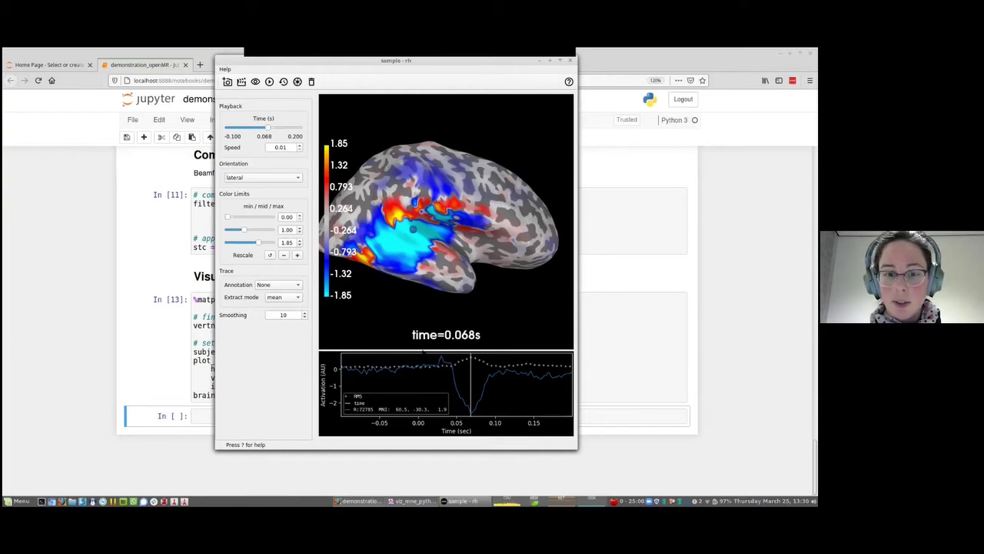
Move the brain viewer's time through 0.002, -0.002 and -0.001 s to 0.070 s, and close the viewer.
click(420, 385)
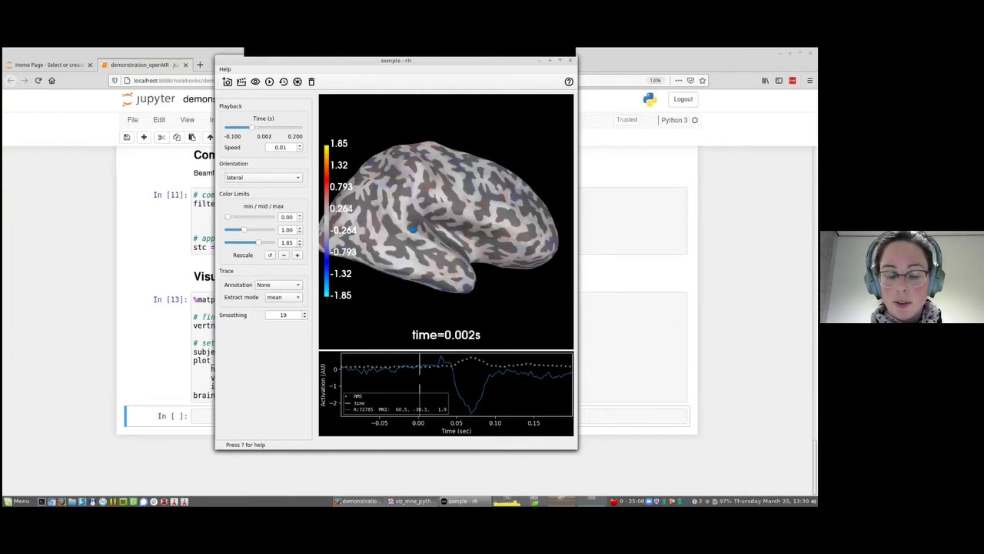
click(418, 385)
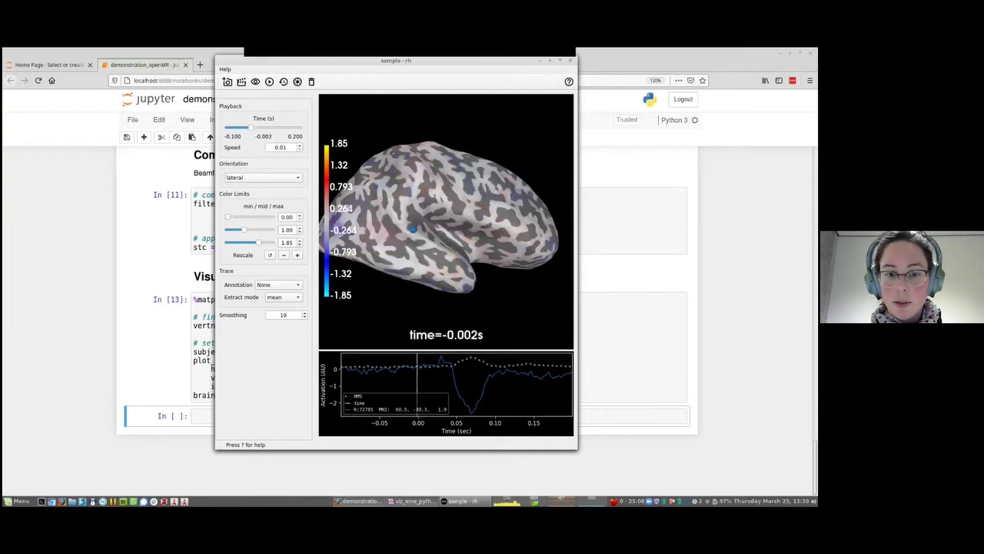
click(416, 384)
click(418, 385)
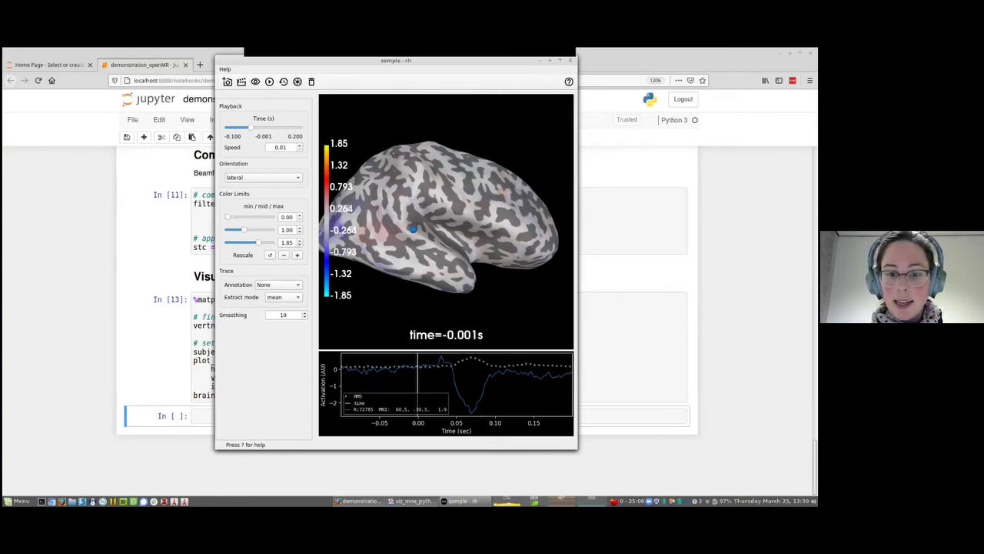
click(472, 385)
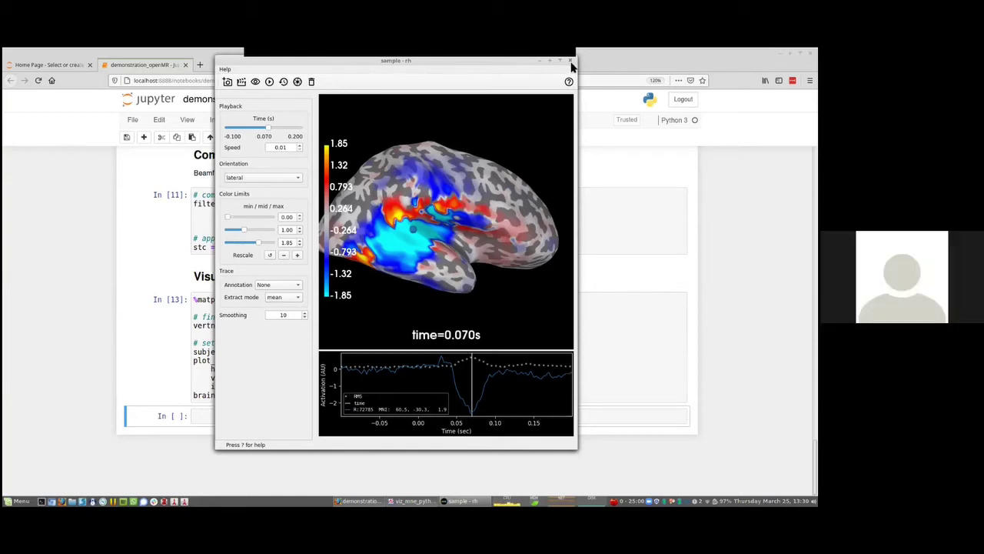
click(571, 62)
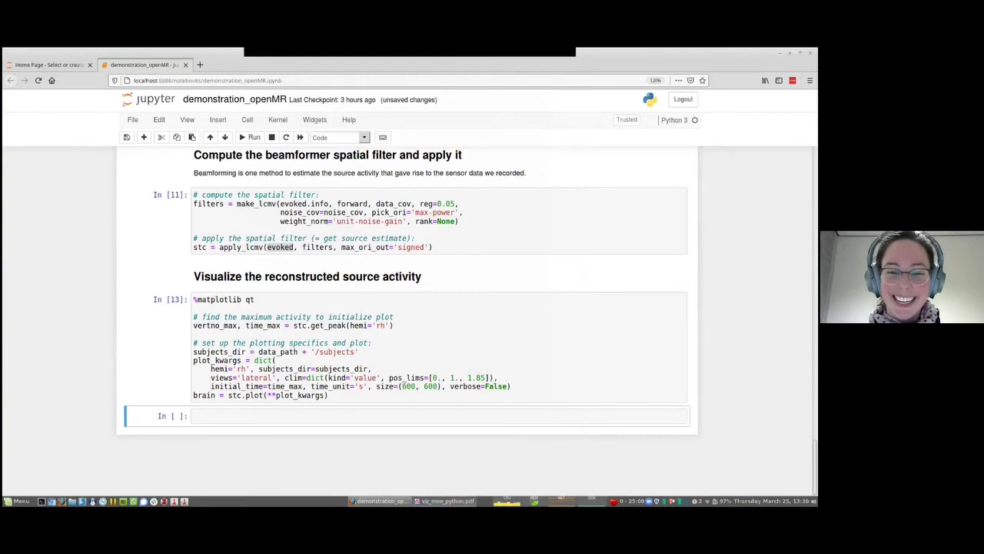
Switch to the viz_mne_python.pdf slides, present them full screen, and advance to "How do I get started as a user?".
key(alt+Tab)
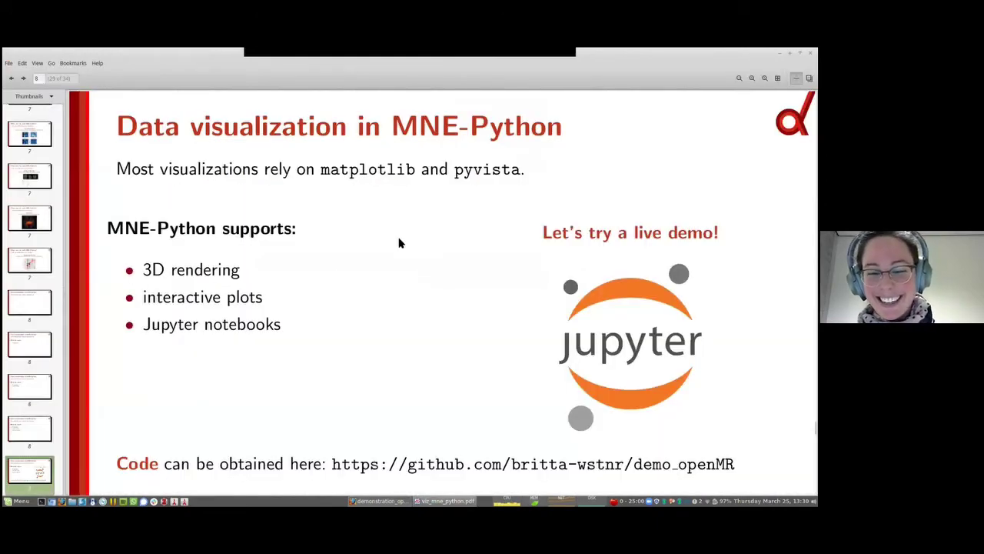
key(F11)
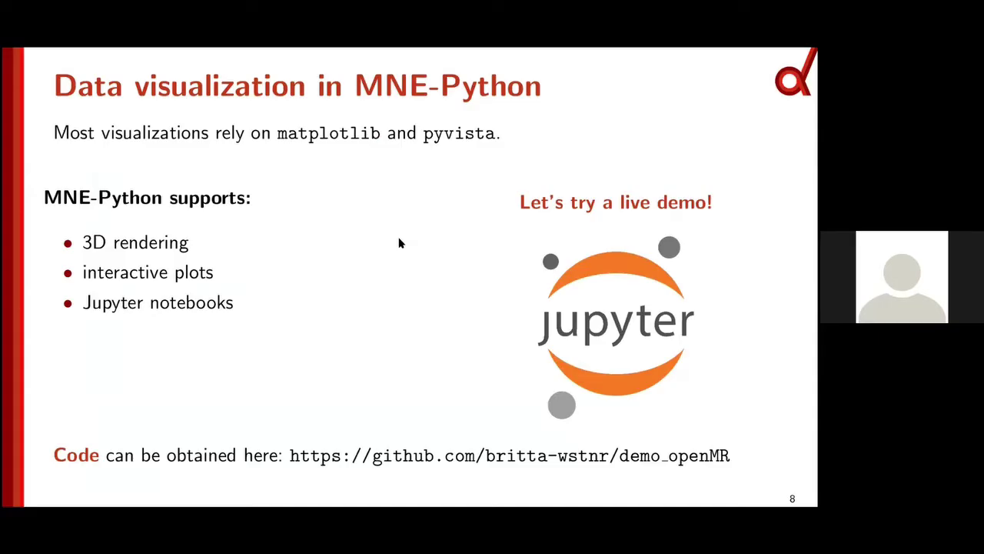
key(F5)
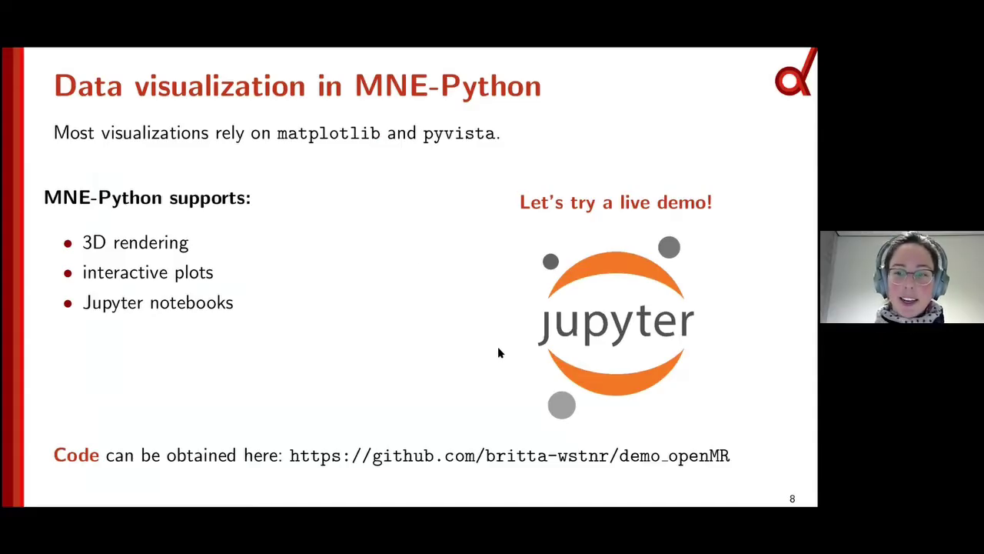
click(434, 398)
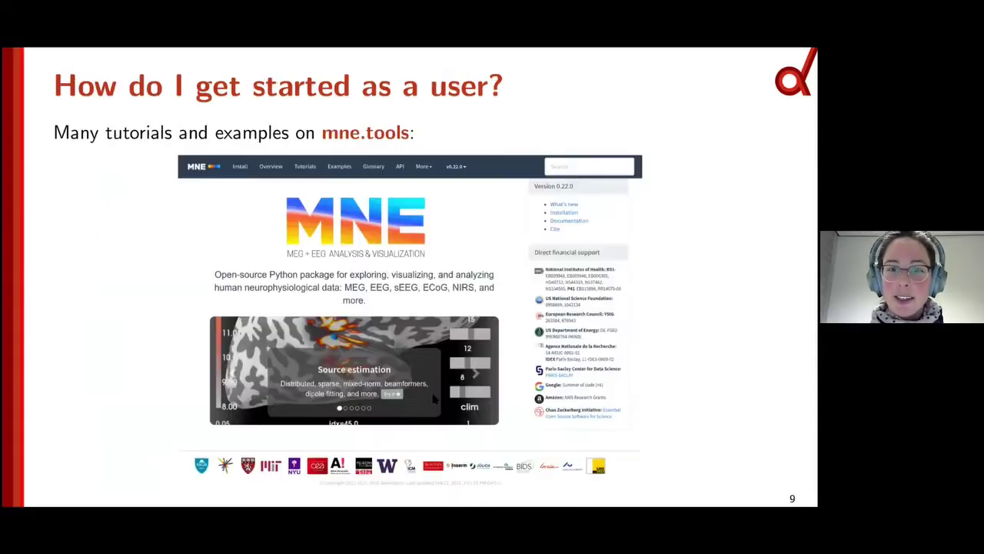